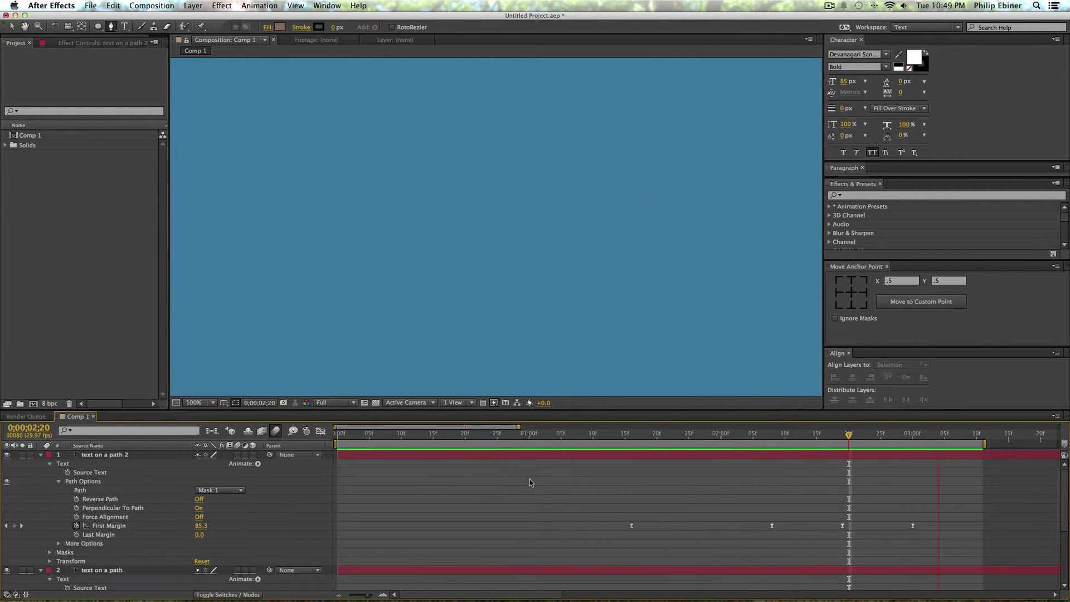
# Stop the Comp 1 text-on-a-path preview and start a new composition.
pyautogui.click(39, 223)
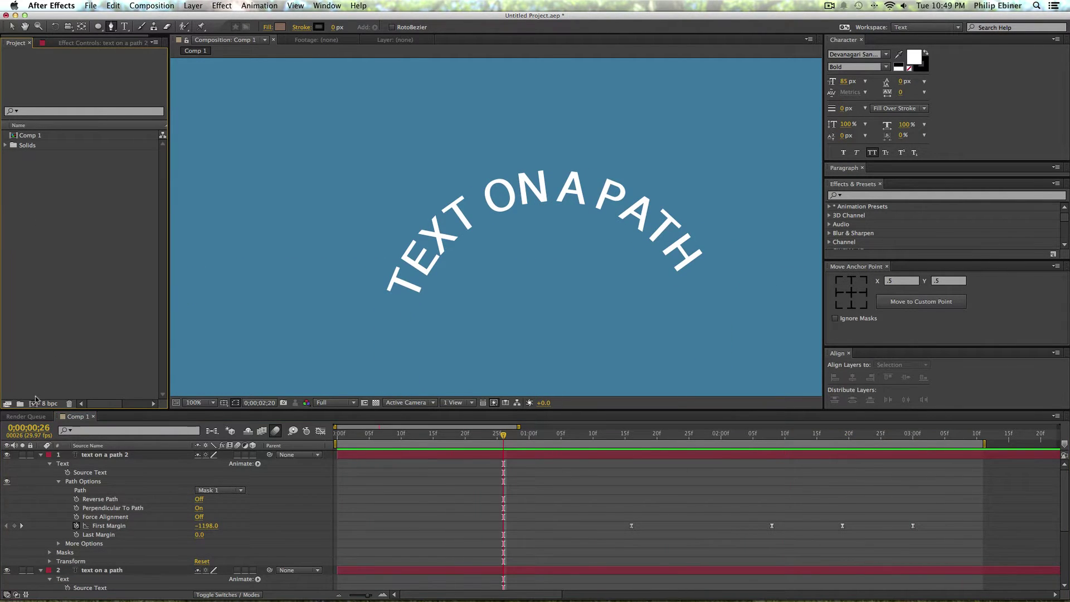
pyautogui.click(36, 403)
# Accept Comp 2's 1920 x 1080 settings and add a full-frame deep cyan solid layer.
pyautogui.press('Return')
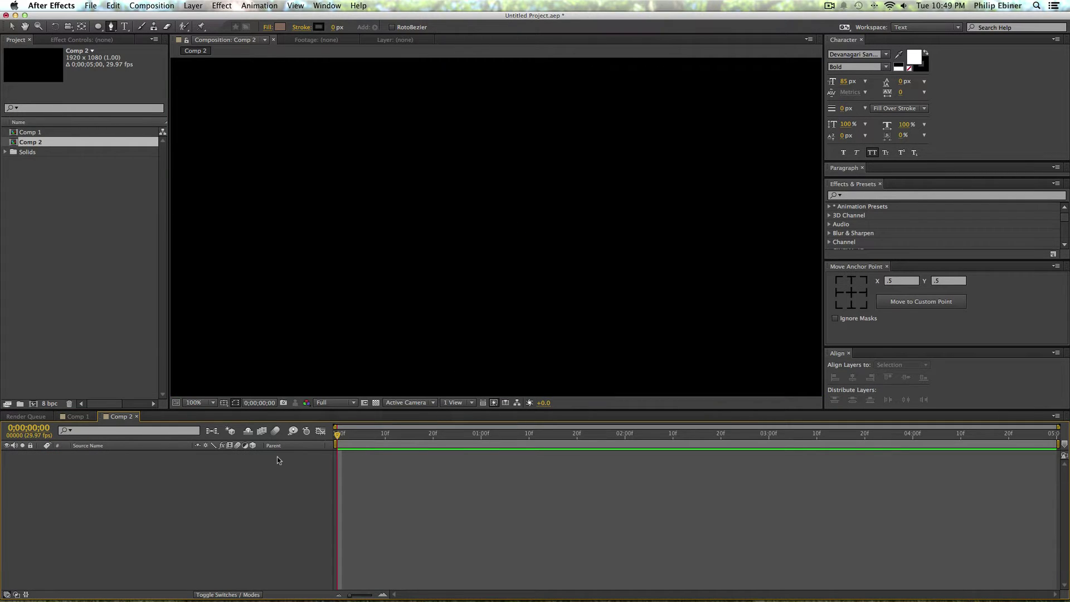
pyautogui.press('super+y')
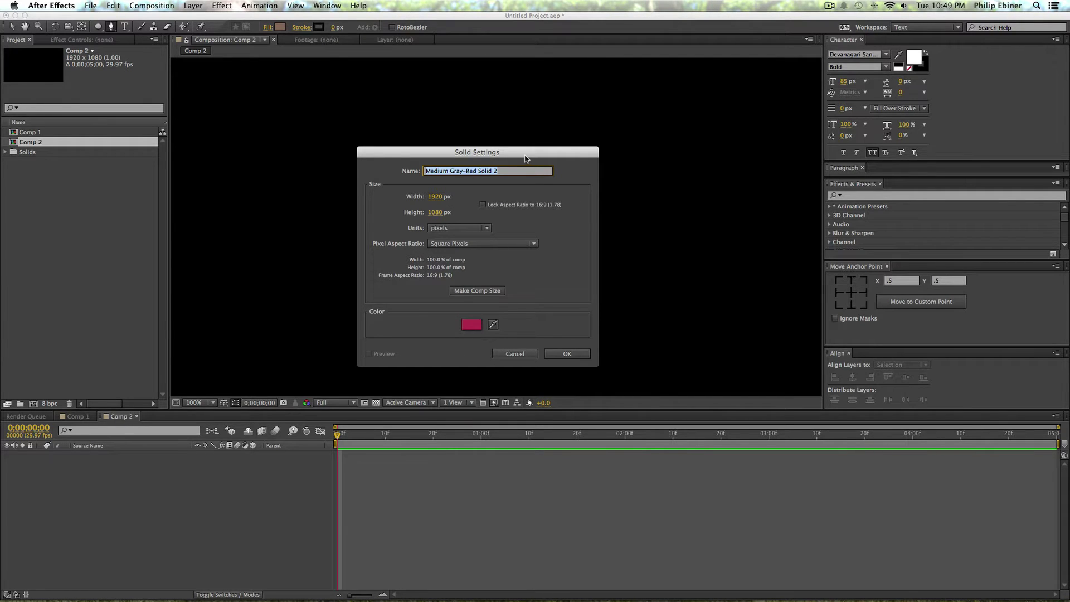
pyautogui.moveTo(525, 158); pyautogui.dragTo(568, 147)
pyautogui.click(513, 315)
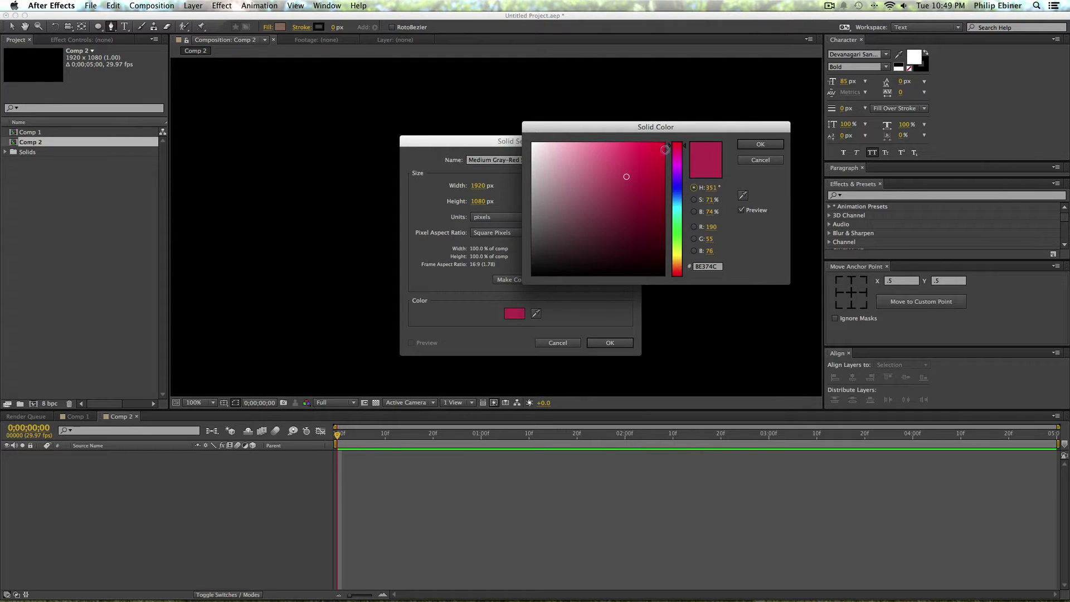
pyautogui.moveTo(677, 198); pyautogui.dragTo(637, 197)
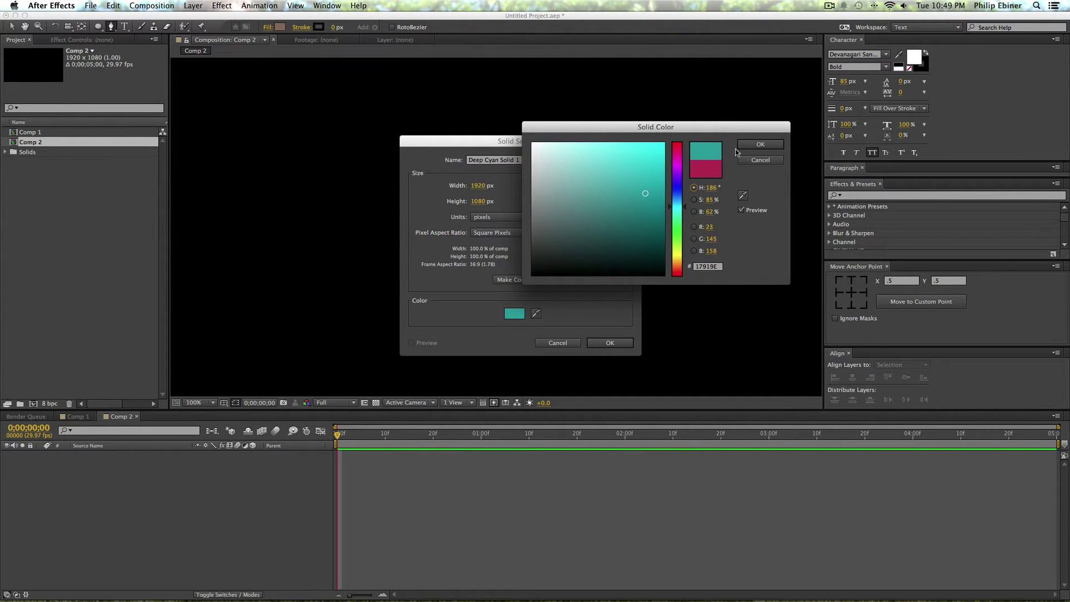
pyautogui.click(746, 145)
pyautogui.click(612, 343)
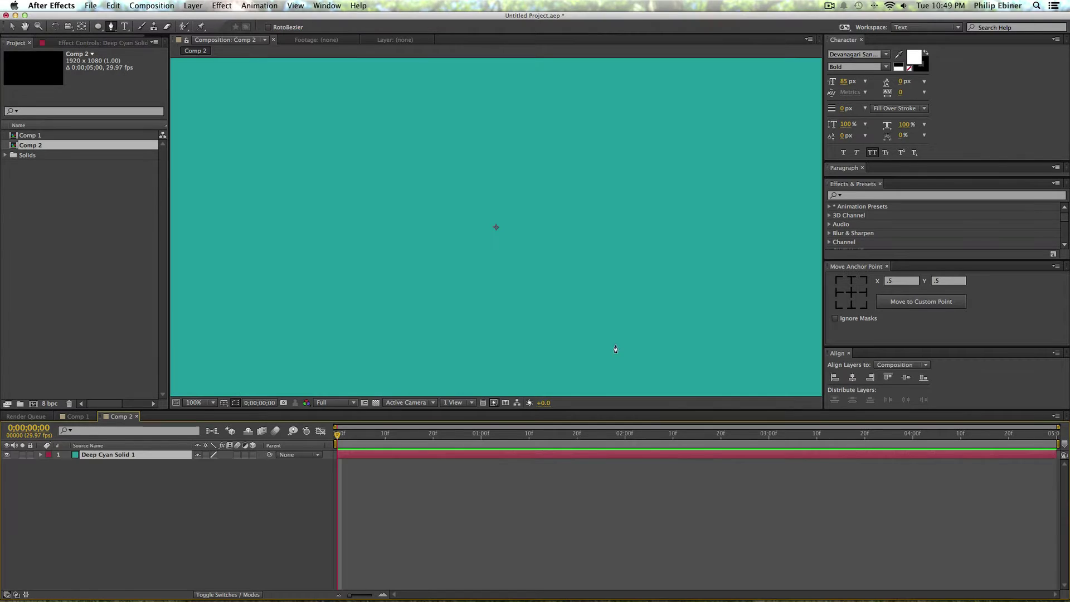
# Lock the cyan solid and type 'VISIT VIDEOSCHOOLONLINE.COM FOR VIDEOS' as a new text layer.
pyautogui.click(448, 564)
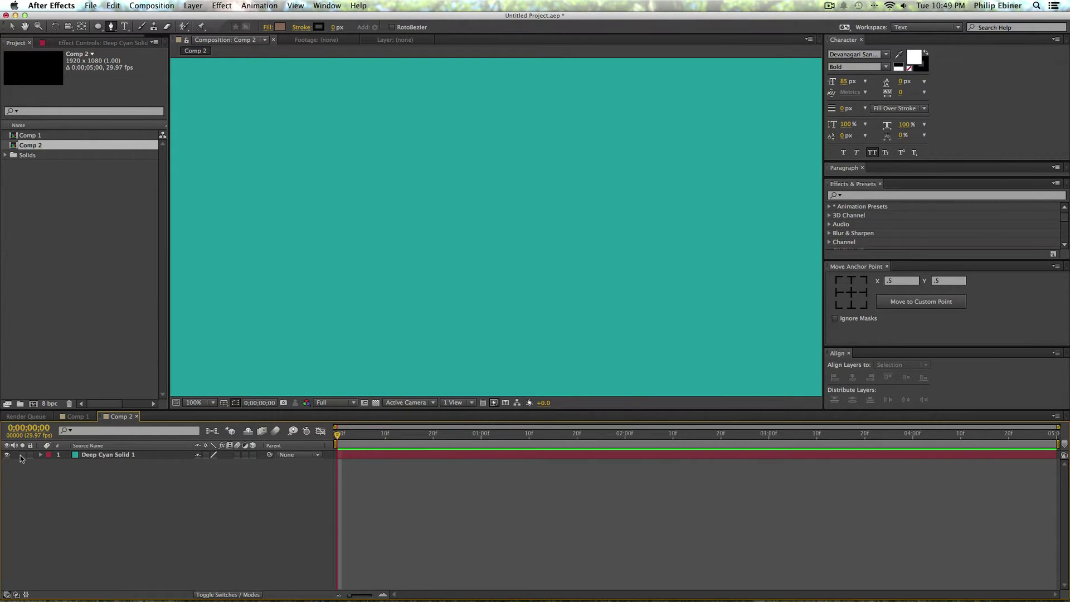
pyautogui.click(31, 455)
pyautogui.click(125, 27)
pyautogui.click(385, 173)
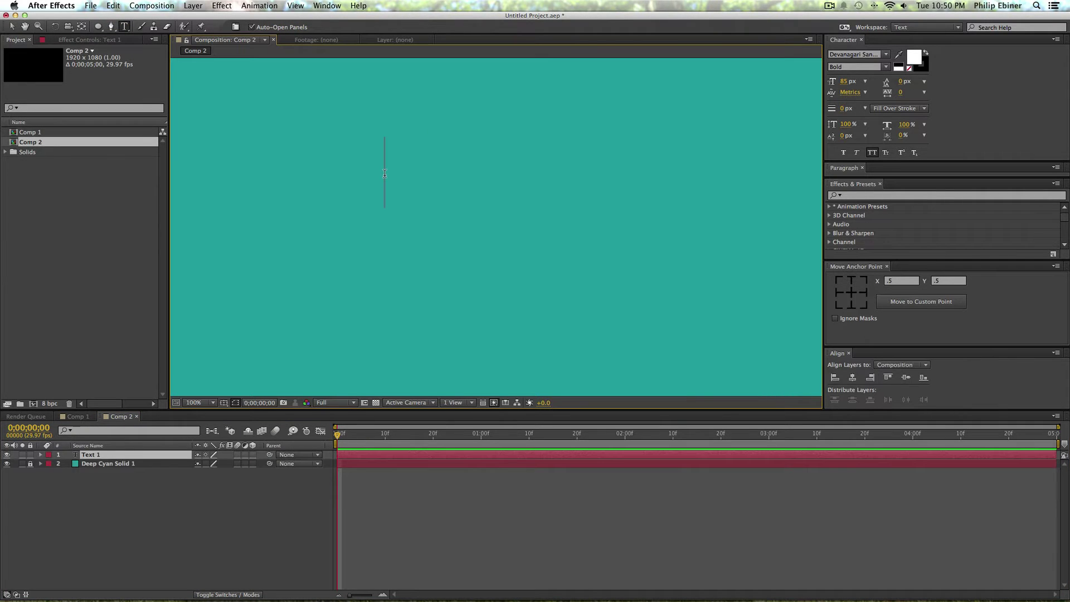
pyautogui.write('VISI')
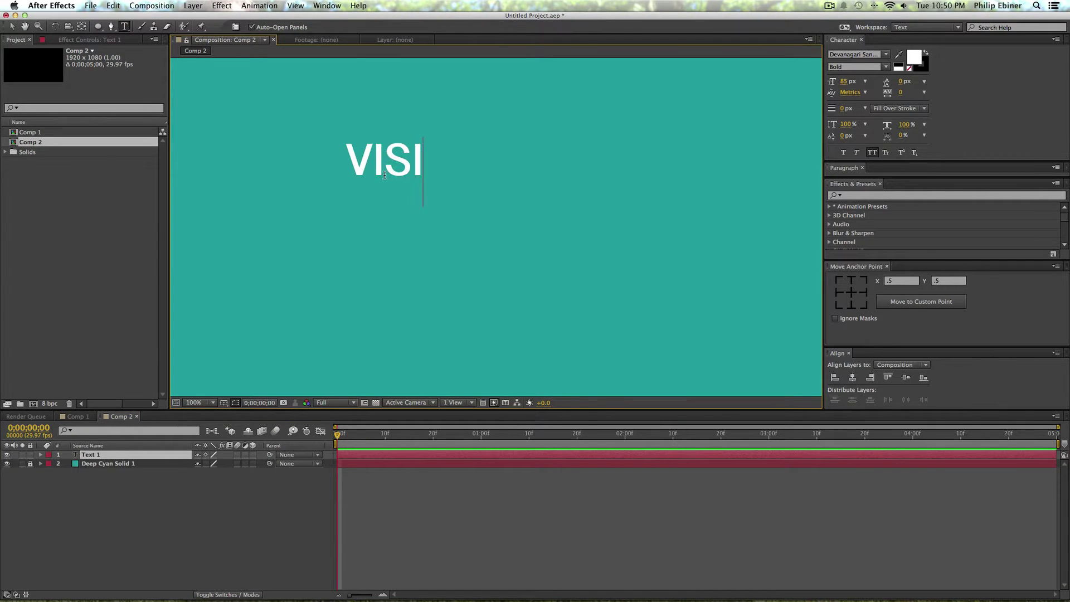
pyautogui.write('T VIDEOSCHOO')
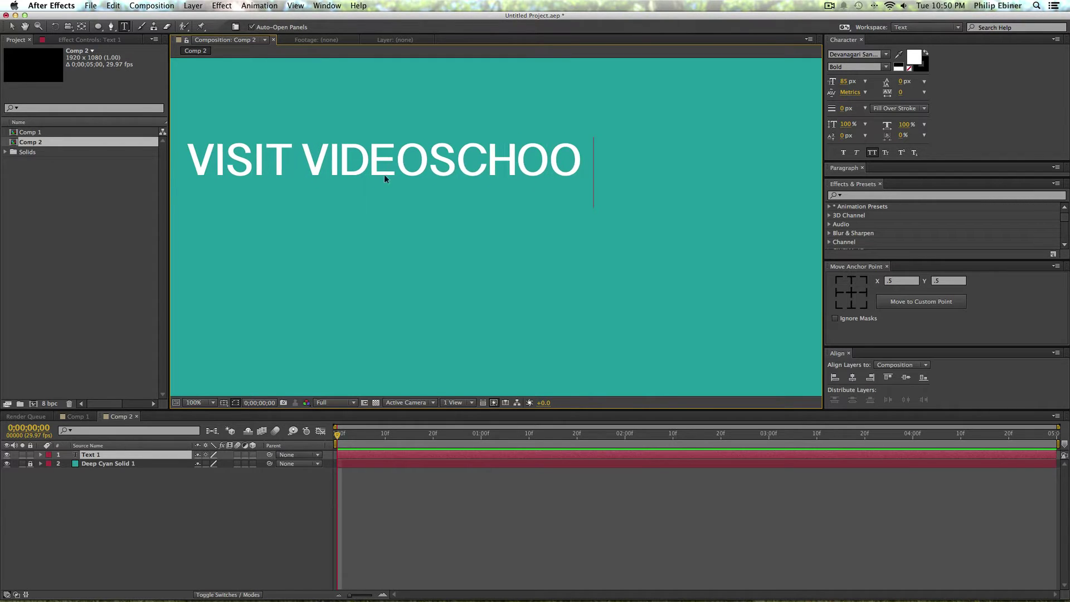
pyautogui.write('LONLINE.COM')
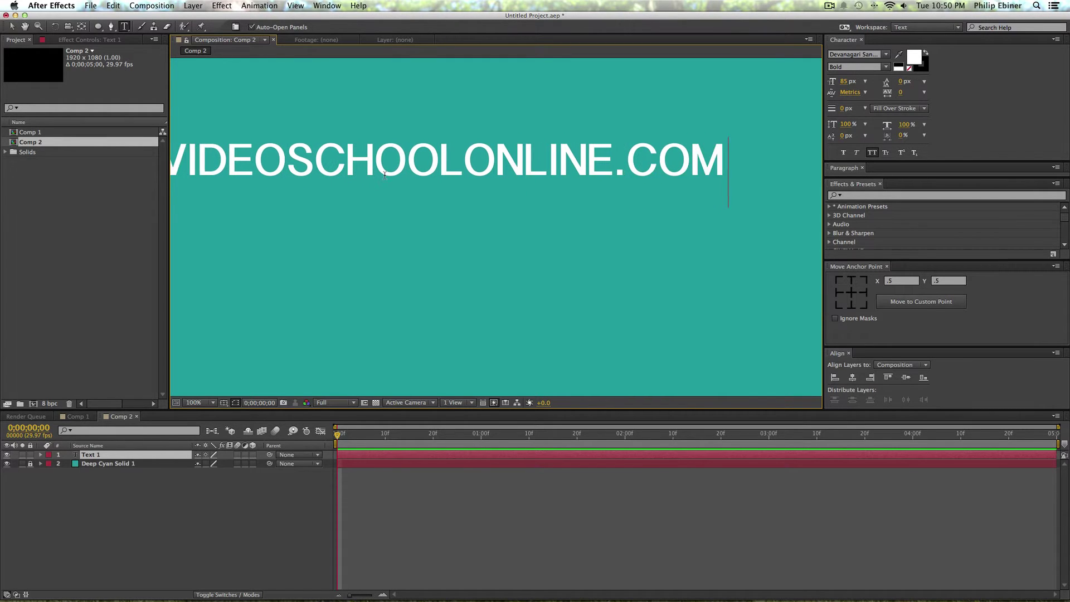
pyautogui.write(' FOR VIDEO')
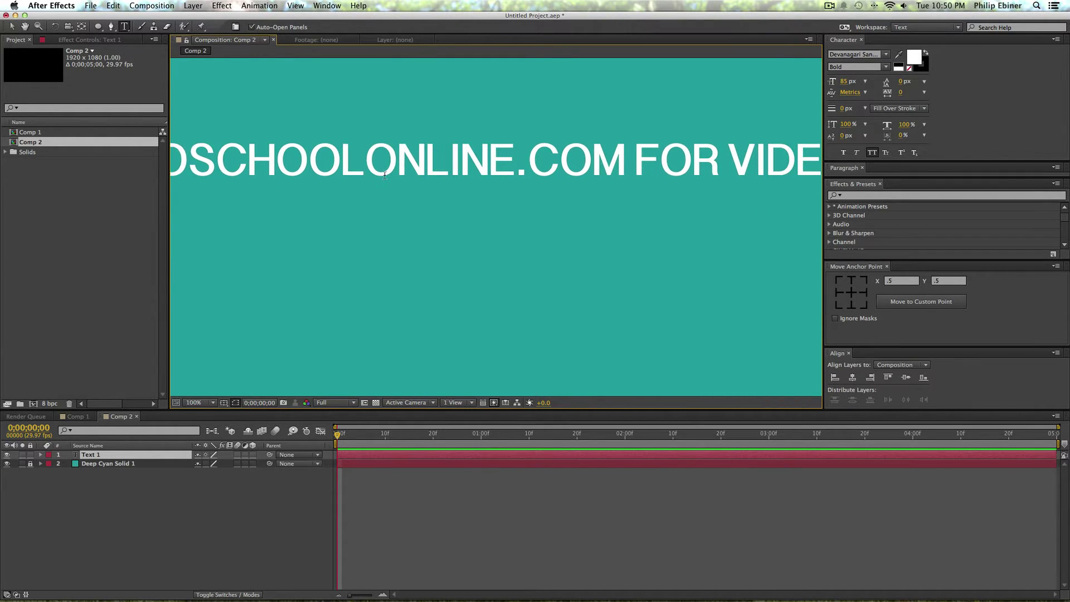
pyautogui.click(11, 26)
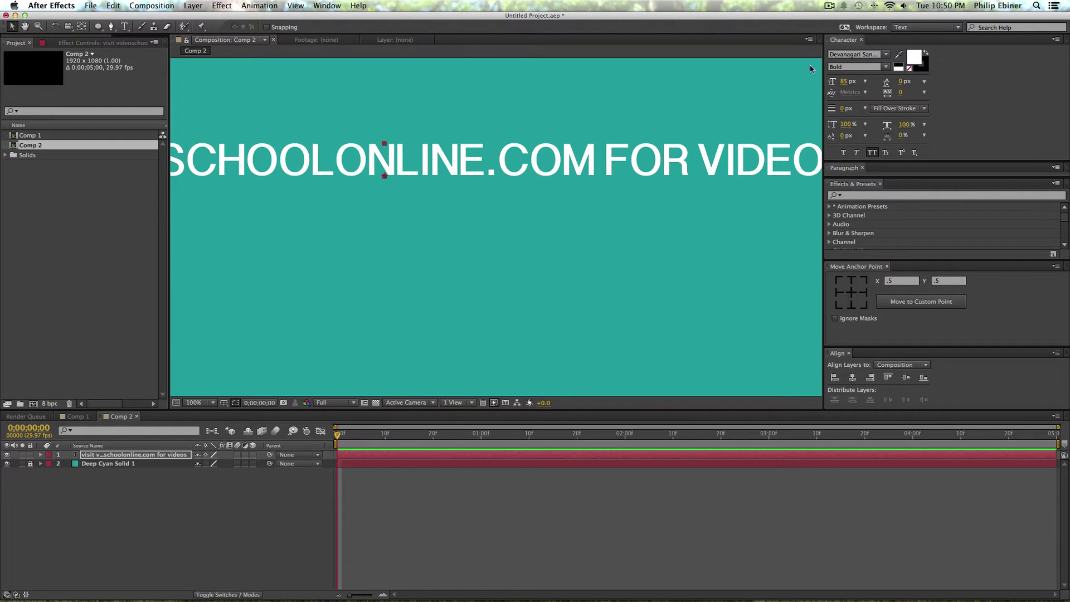
# Set the text to 51 px and position it in the upper part of the comp.
pyautogui.click(845, 80)
pyautogui.write('57')
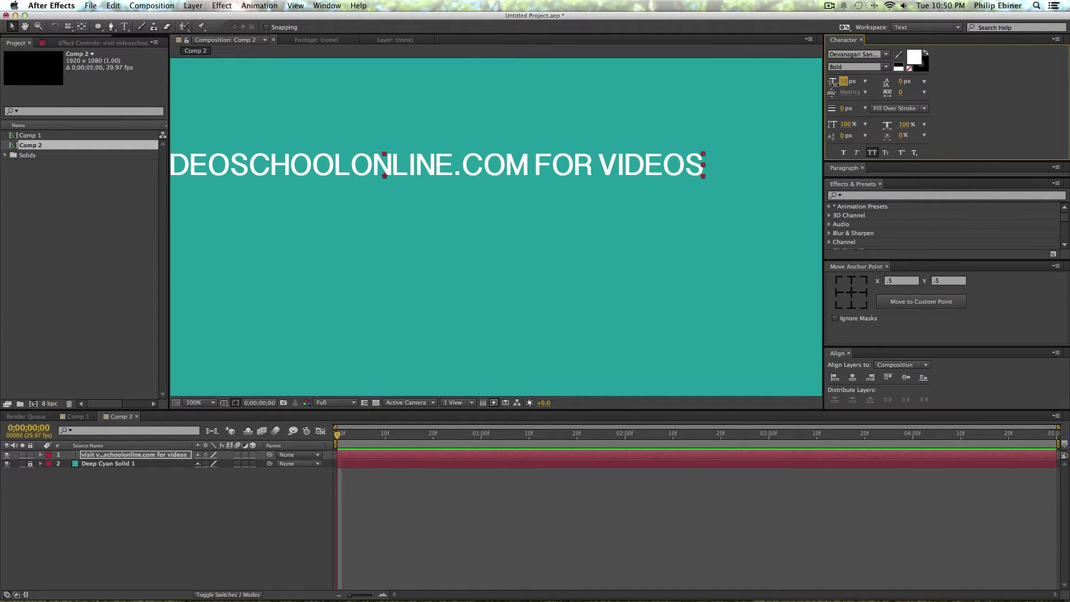
pyautogui.moveTo(540, 164); pyautogui.dragTo(635, 188)
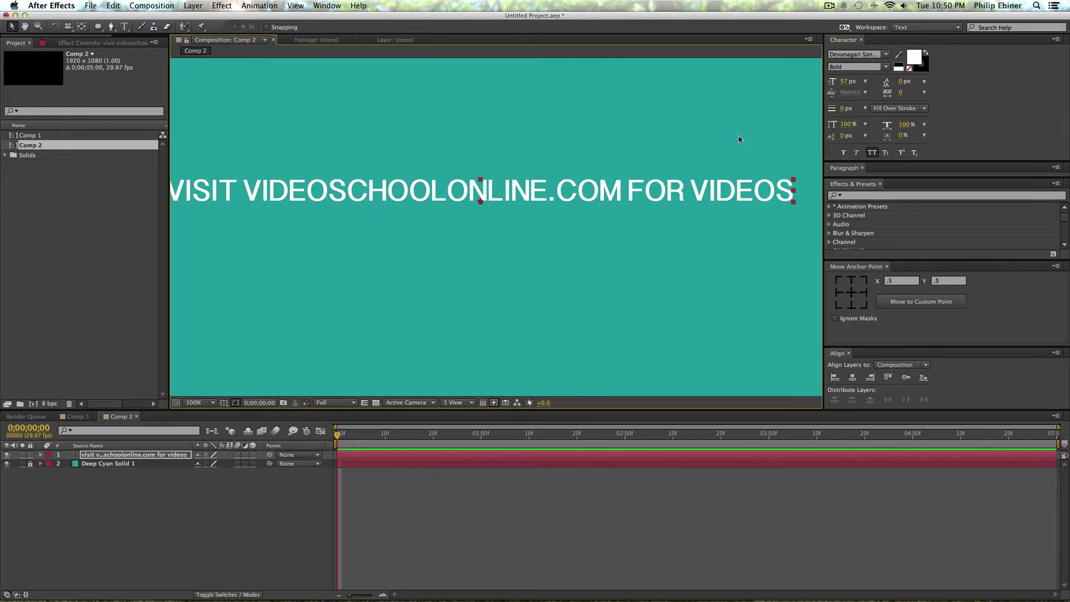
pyautogui.moveTo(844, 81); pyautogui.dragTo(824, 93)
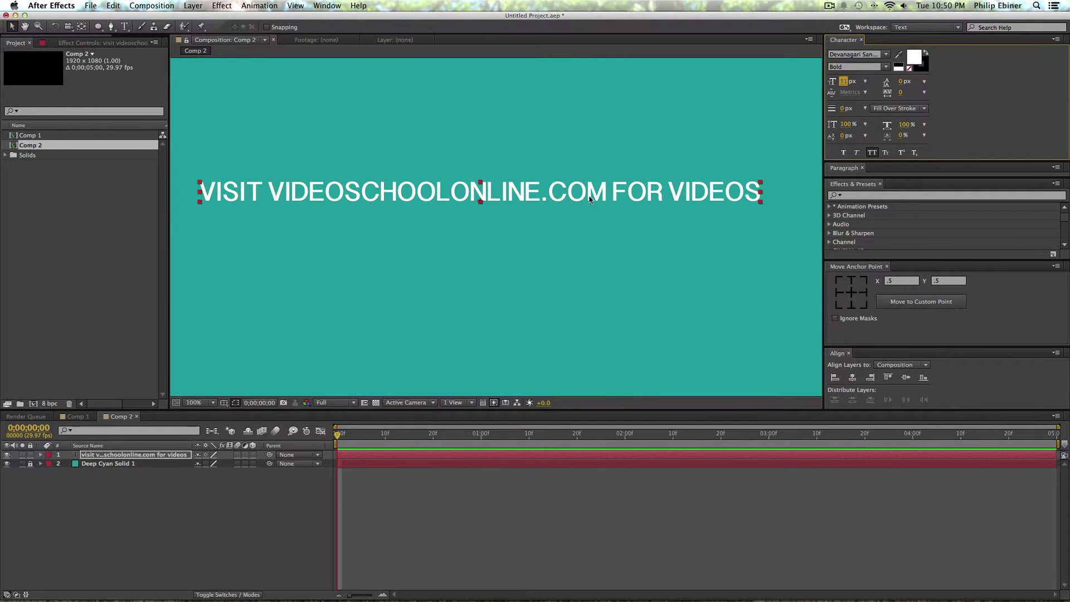
pyautogui.moveTo(590, 199); pyautogui.dragTo(596, 190)
pyautogui.click(99, 28)
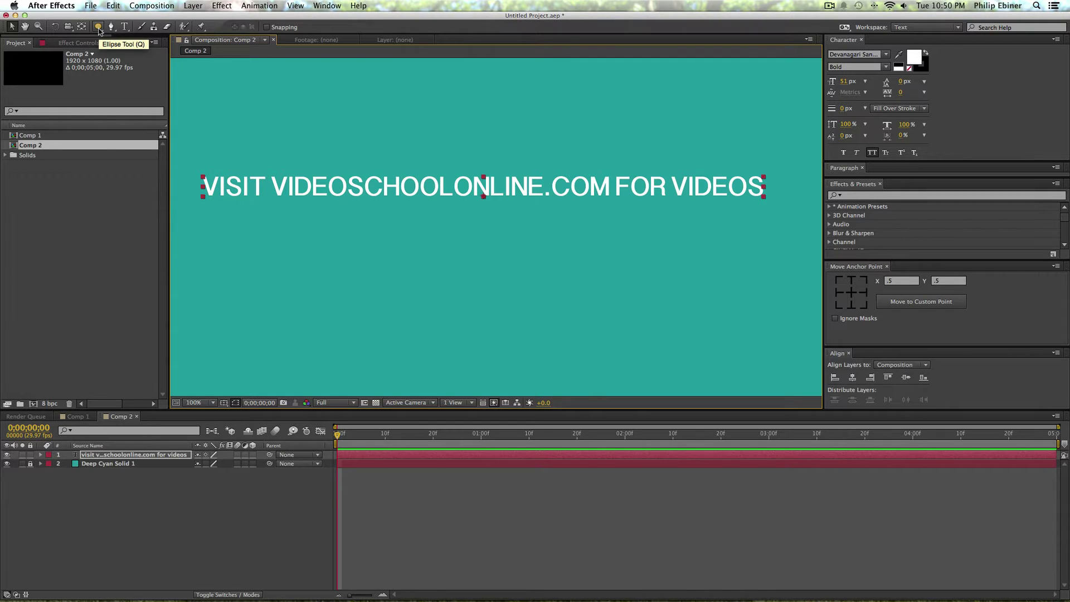
# Draw a circular ellipse mask on the text layer and shift it left and down.
pyautogui.moveTo(98, 28); pyautogui.dragTo(158, 53)
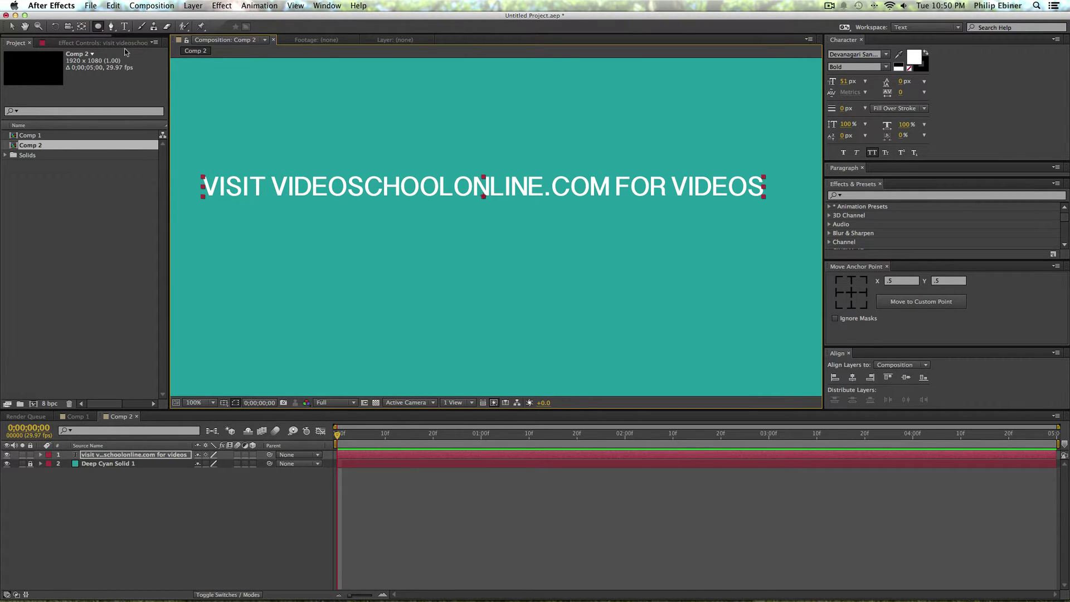
pyautogui.moveTo(100, 29); pyautogui.dragTo(157, 53)
pyautogui.moveTo(428, 210)
pyautogui.mouseDown()
pyautogui.moveTo(769, 546)
pyautogui.moveTo(735, 505)
pyautogui.mouseUp()
pyautogui.press('v')
pyautogui.moveTo(734, 364); pyautogui.dragTo(634, 394)
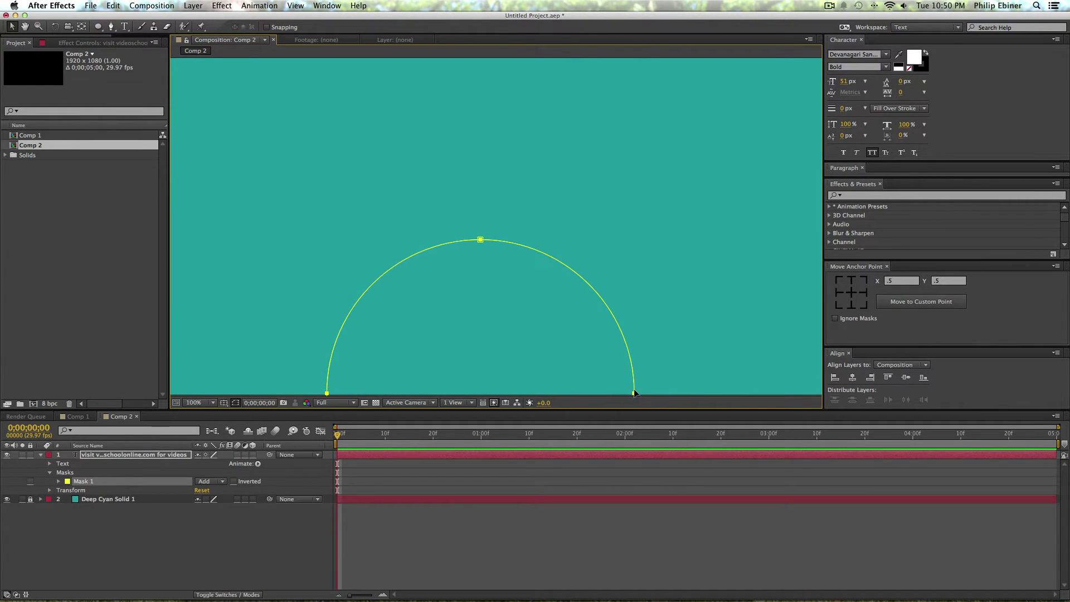
# Set the text layer's Path Options path to Mask 1.
pyautogui.click(51, 463)
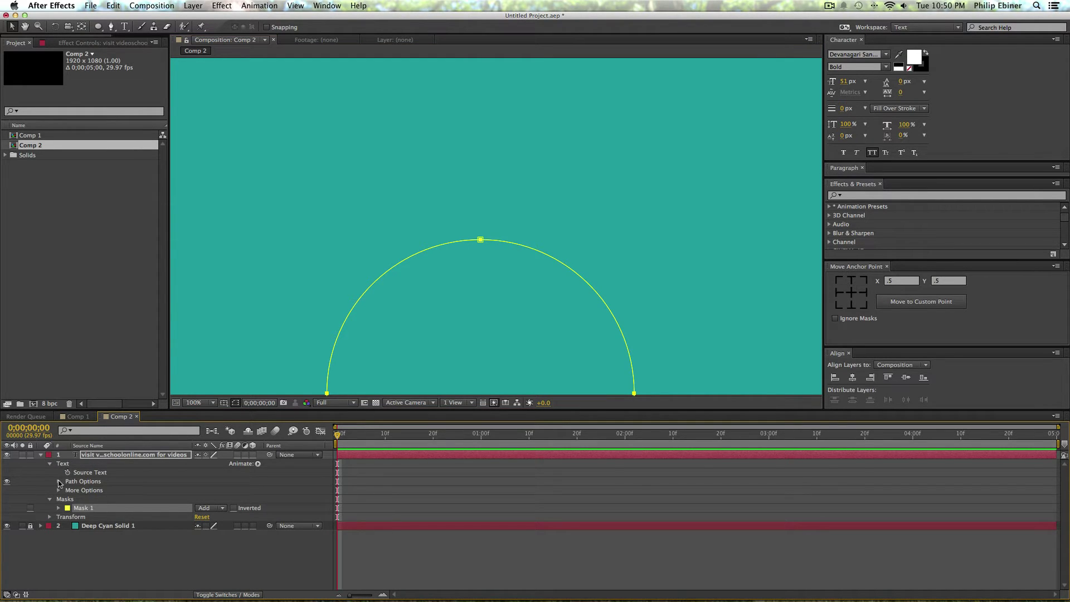
pyautogui.click(59, 481)
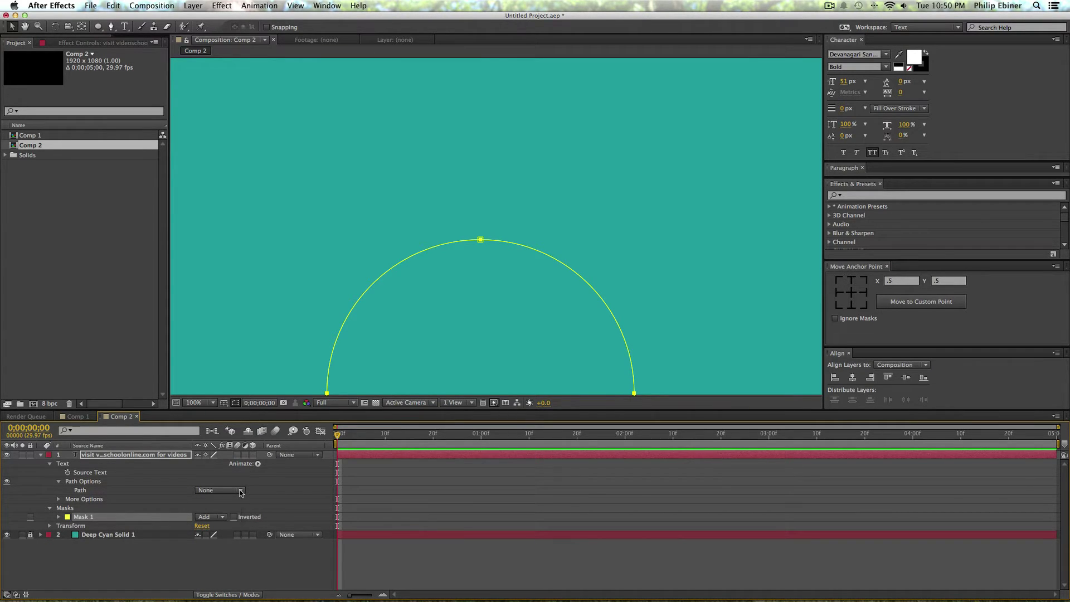
pyautogui.click(241, 491)
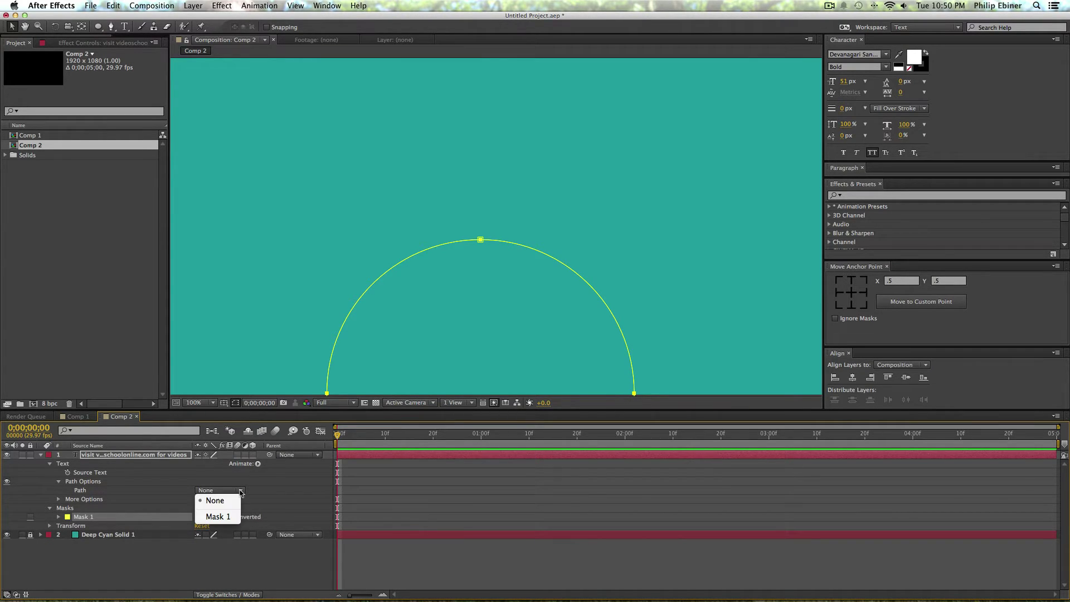
pyautogui.click(221, 517)
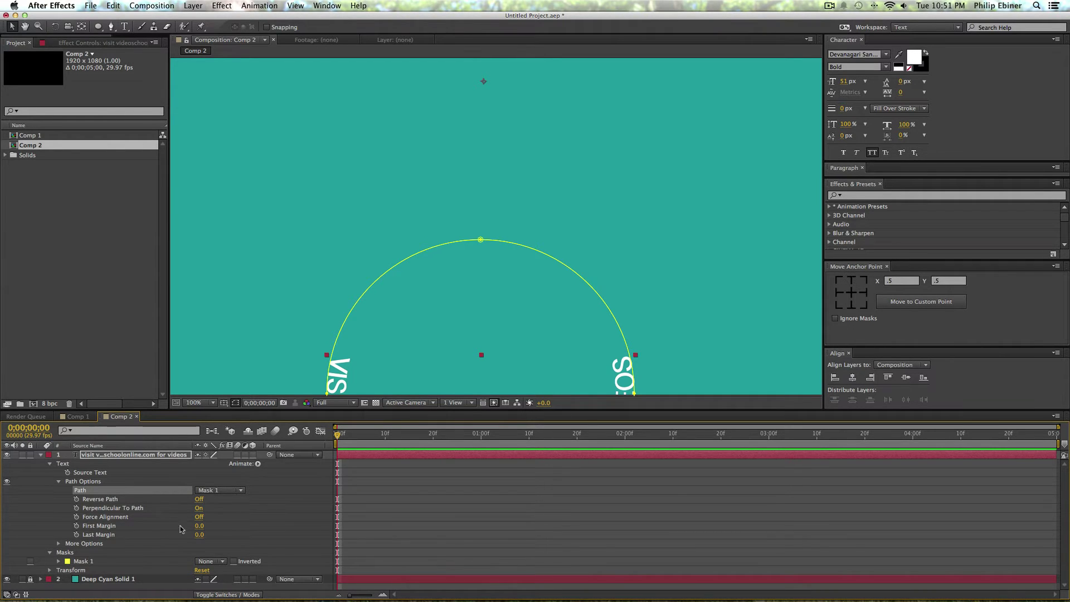
# Reverse the path, shrink the text to 36 px and set First Margin to 925.
pyautogui.moveTo(199, 526); pyautogui.dragTo(630, 500)
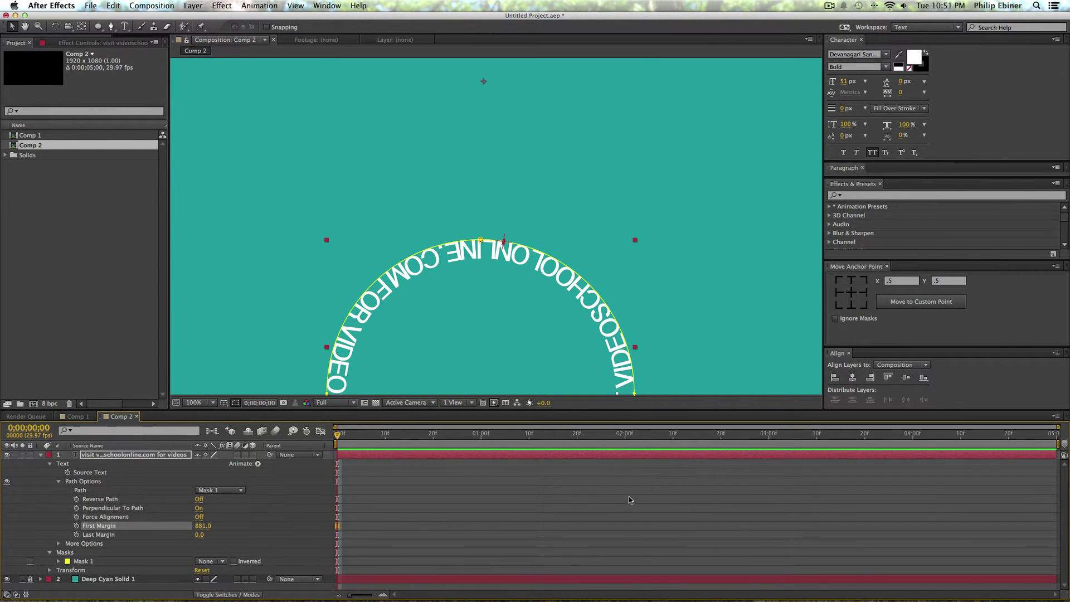
pyautogui.click(200, 500)
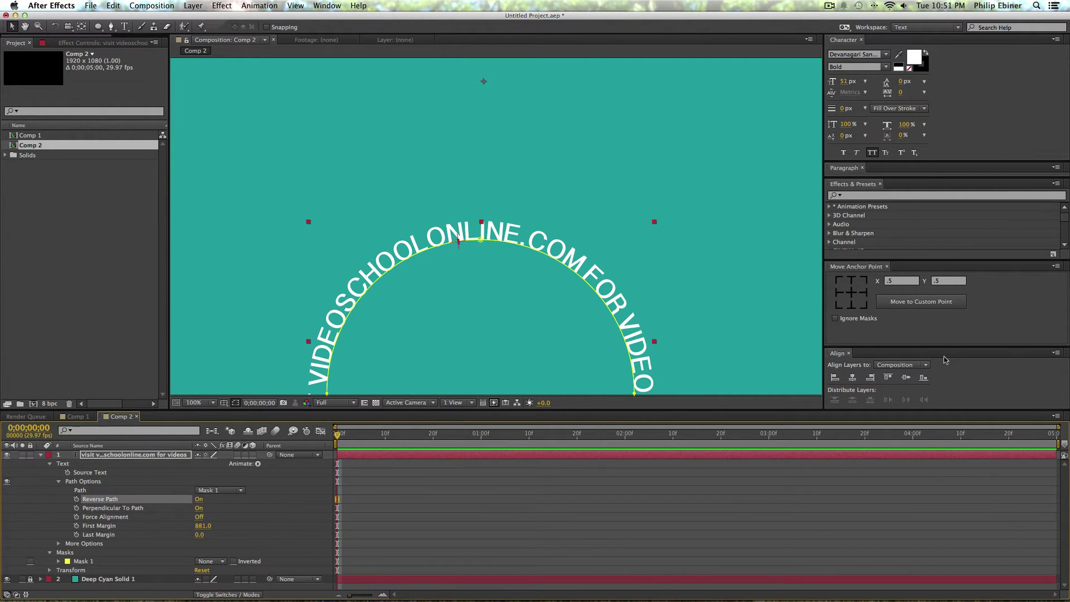
pyautogui.moveTo(845, 81); pyautogui.dragTo(840, 82)
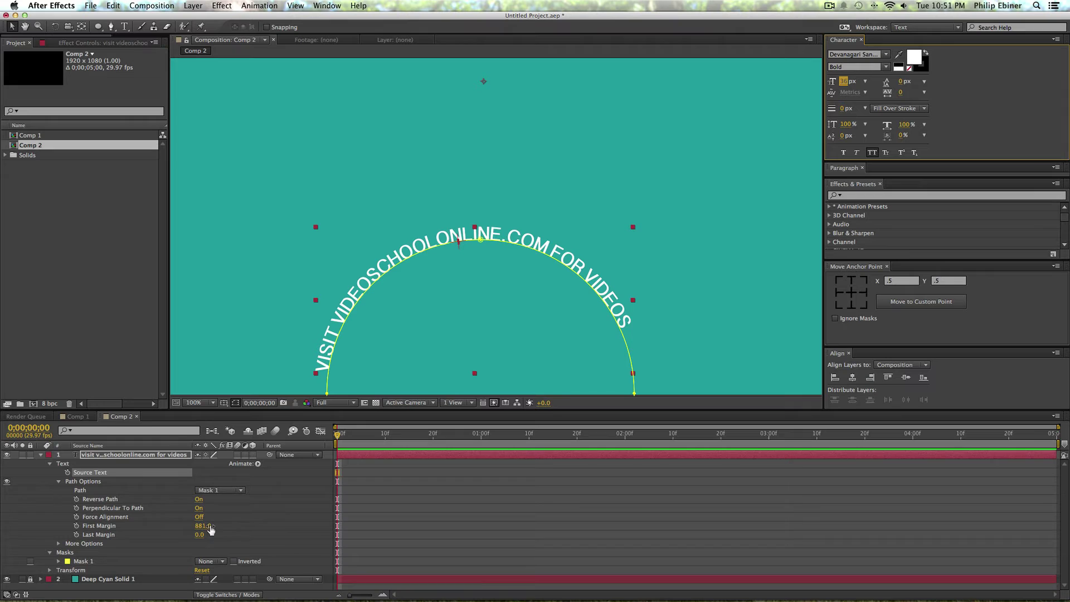
pyautogui.moveTo(207, 526); pyautogui.dragTo(250, 546)
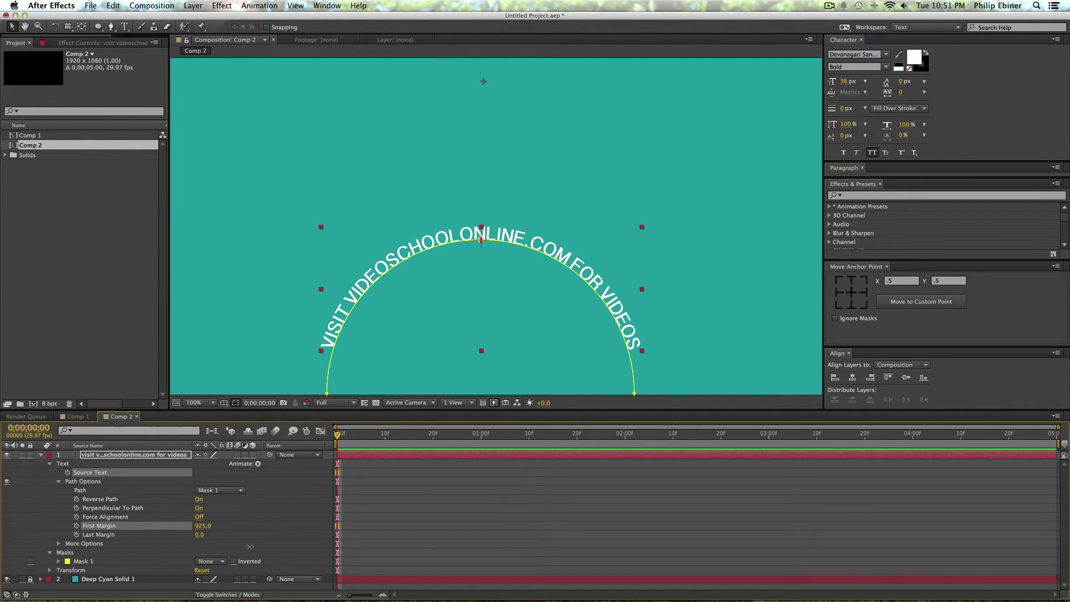
pyautogui.click(432, 549)
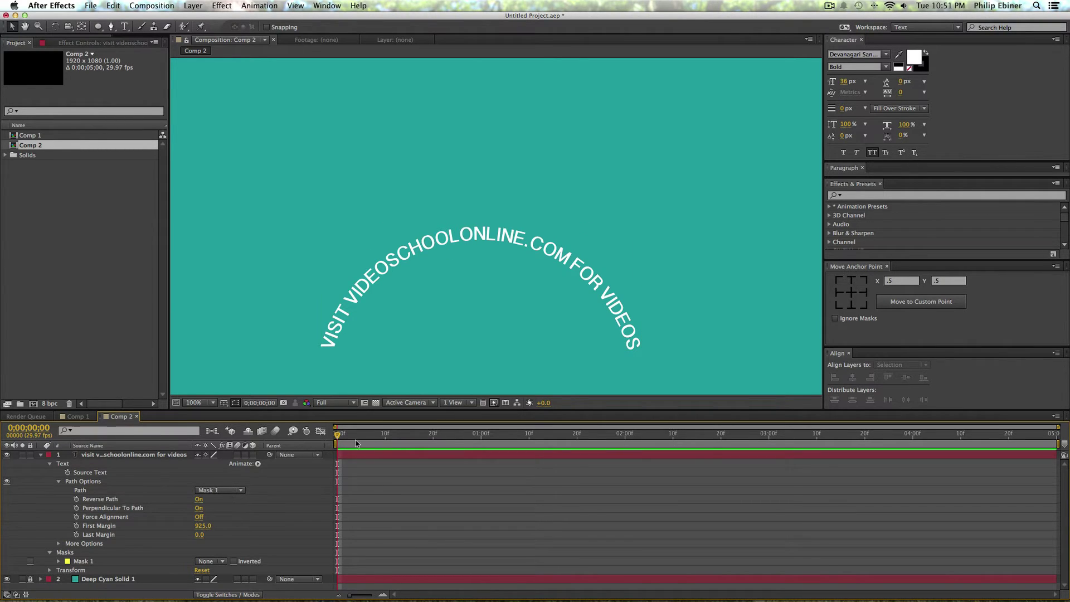
# Try Perpendicular To Path and Force Alignment on and off while scrubbing First Margin.
pyautogui.press('space')
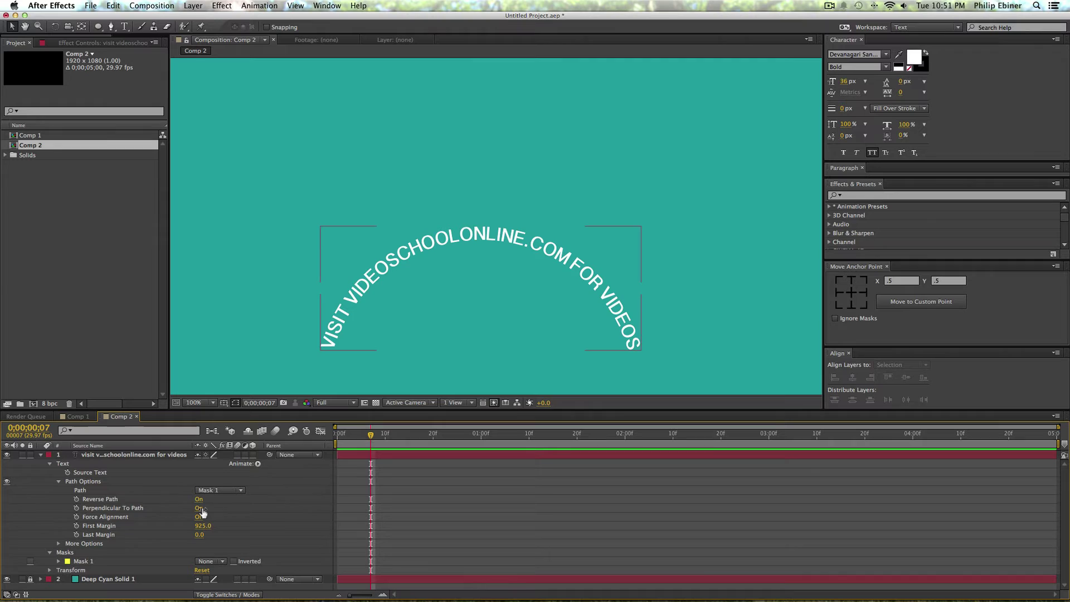
pyautogui.click(199, 509)
pyautogui.click(199, 508)
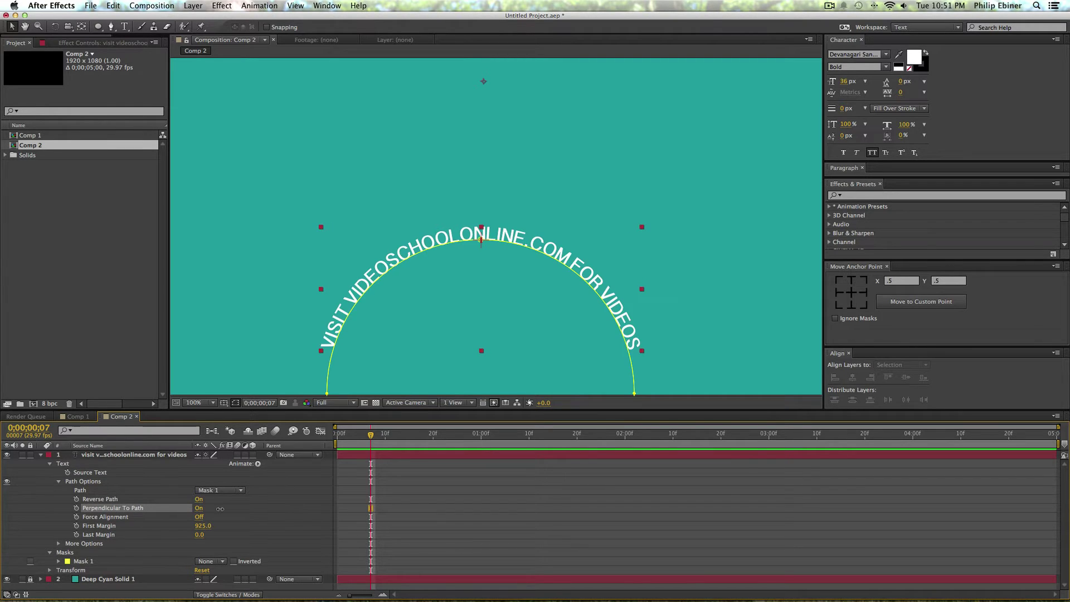
pyautogui.click(199, 508)
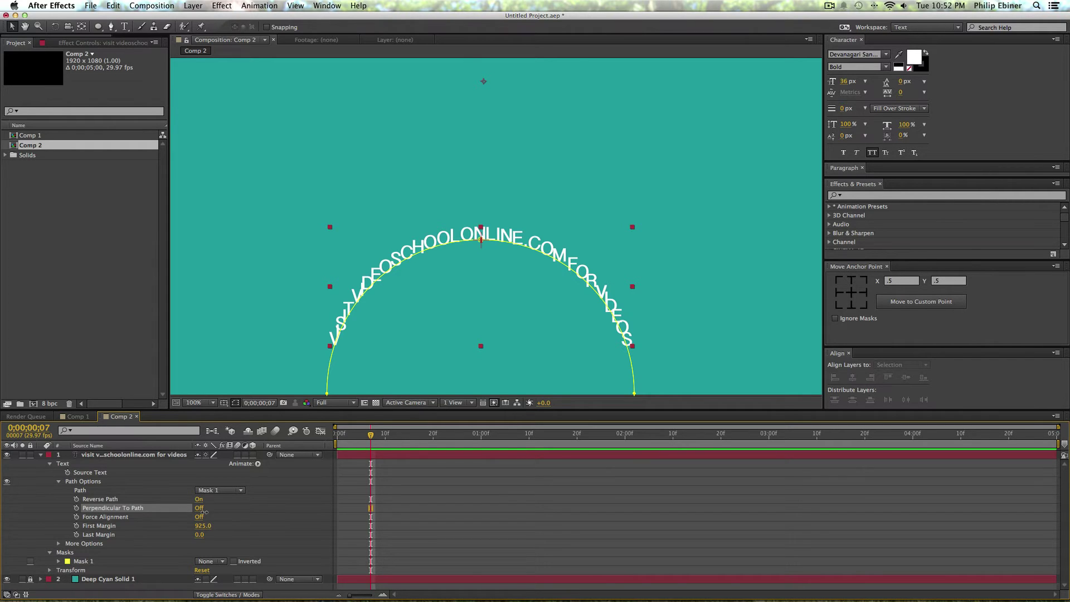
pyautogui.click(200, 508)
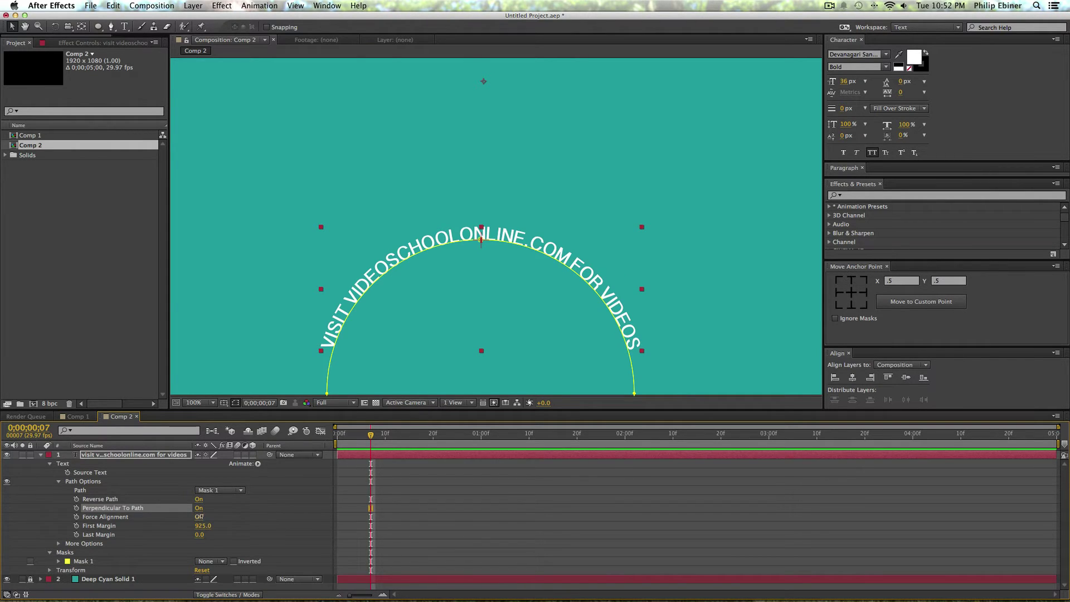
pyautogui.click(199, 517)
pyautogui.moveTo(217, 519); pyautogui.dragTo(355, 465)
pyautogui.click(199, 517)
pyautogui.click(199, 516)
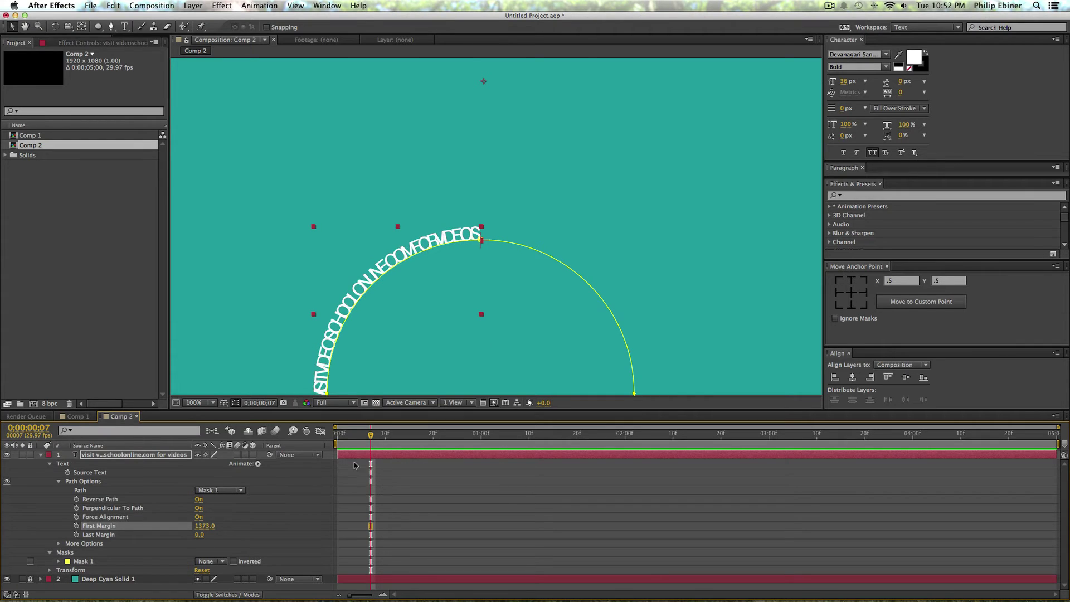
# Set Last Margin to 673 and First Margin to 2100, with Force Alignment off.
pyautogui.moveTo(199, 534); pyautogui.dragTo(394, 535)
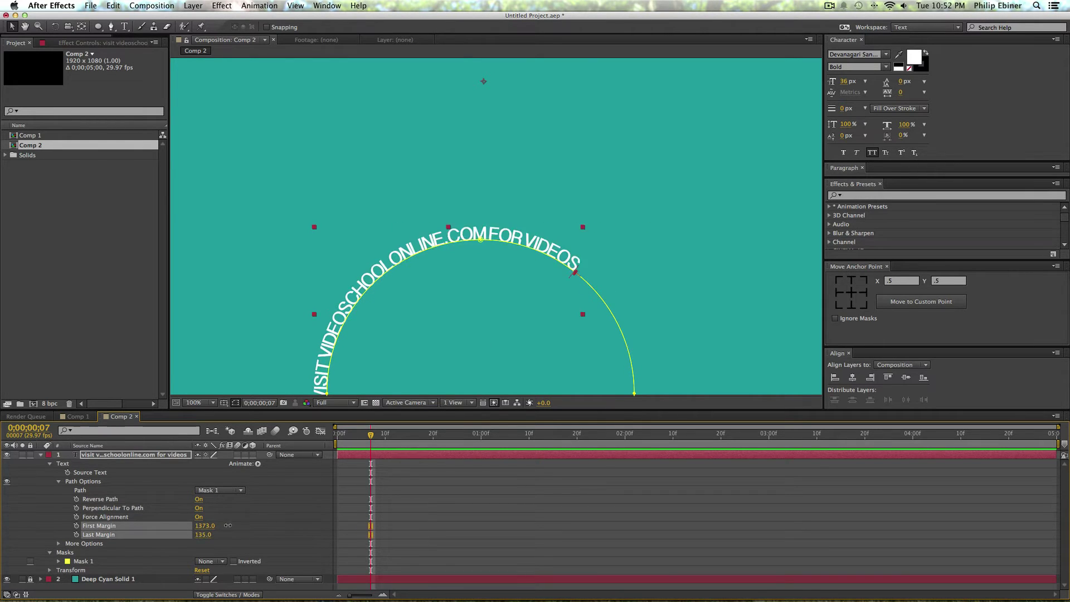
pyautogui.moveTo(228, 525); pyautogui.dragTo(499, 479)
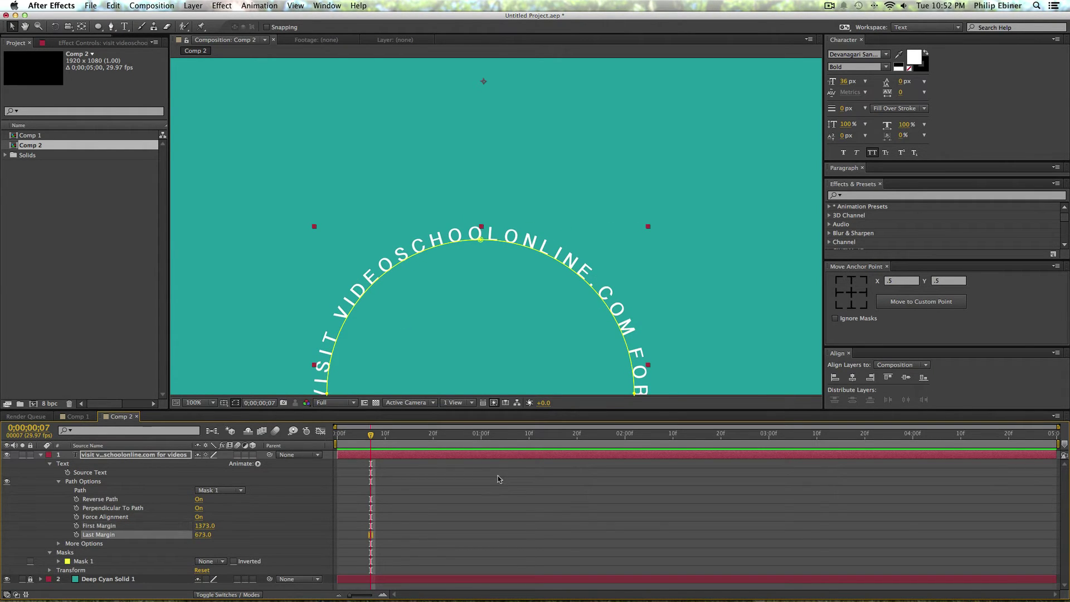
pyautogui.click(198, 517)
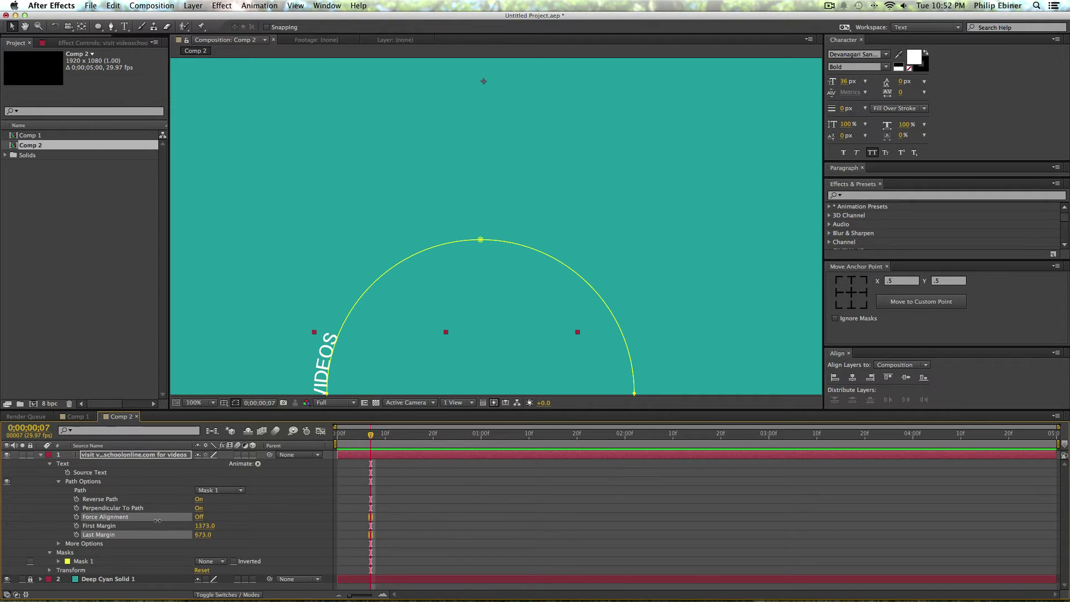
pyautogui.moveTo(204, 529); pyautogui.dragTo(610, 553)
pyautogui.click(611, 556)
pyautogui.click(531, 513)
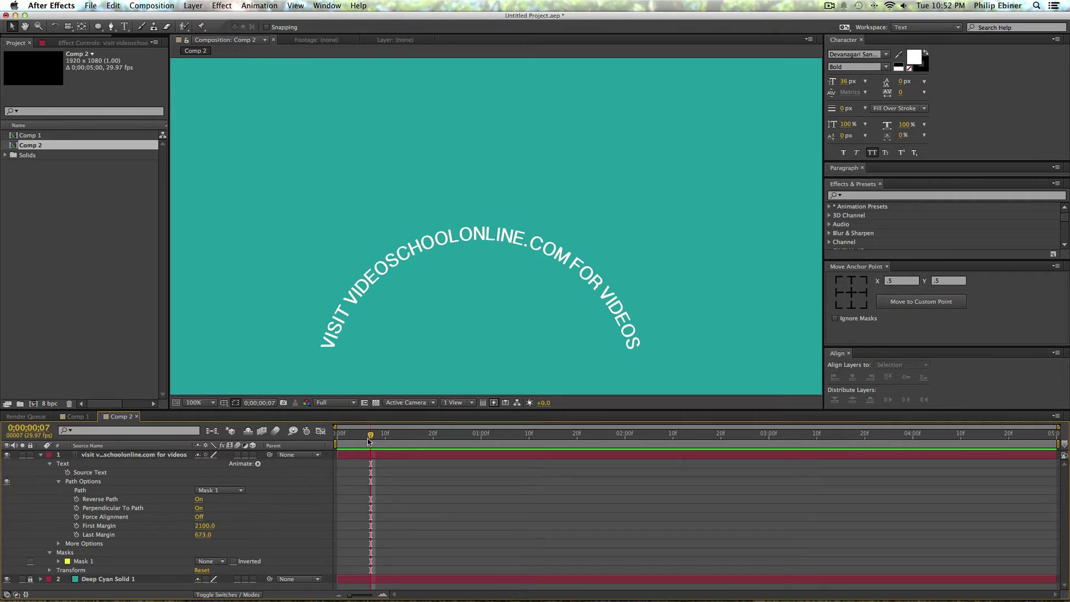
# Keyframe First Margin at 1;00 and lower it at 0;00 so the text starts off the arc.
pyautogui.moveTo(368, 441); pyautogui.dragTo(439, 441)
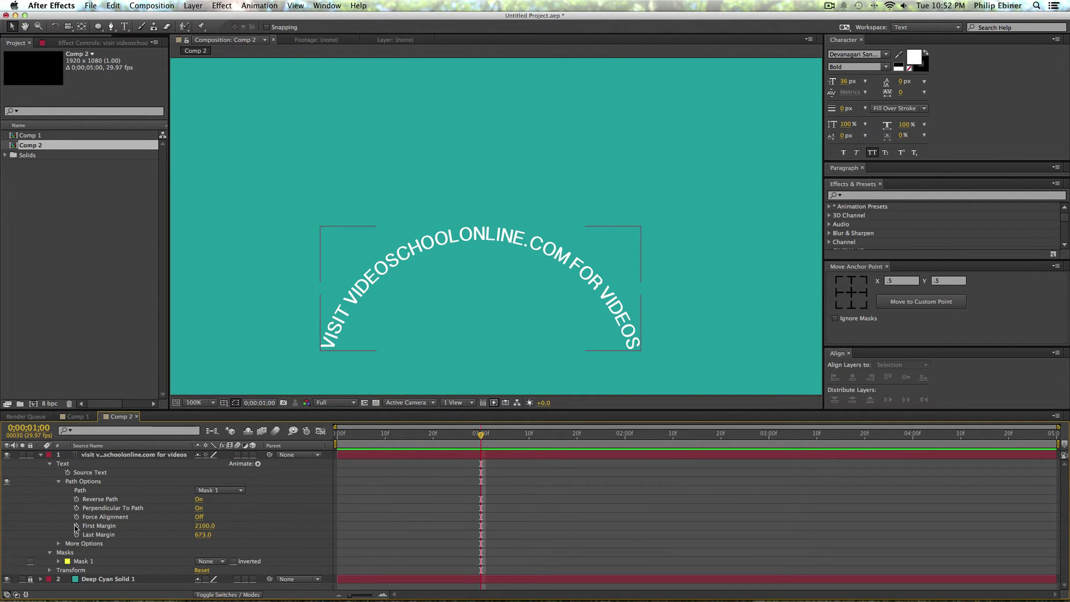
pyautogui.click(76, 526)
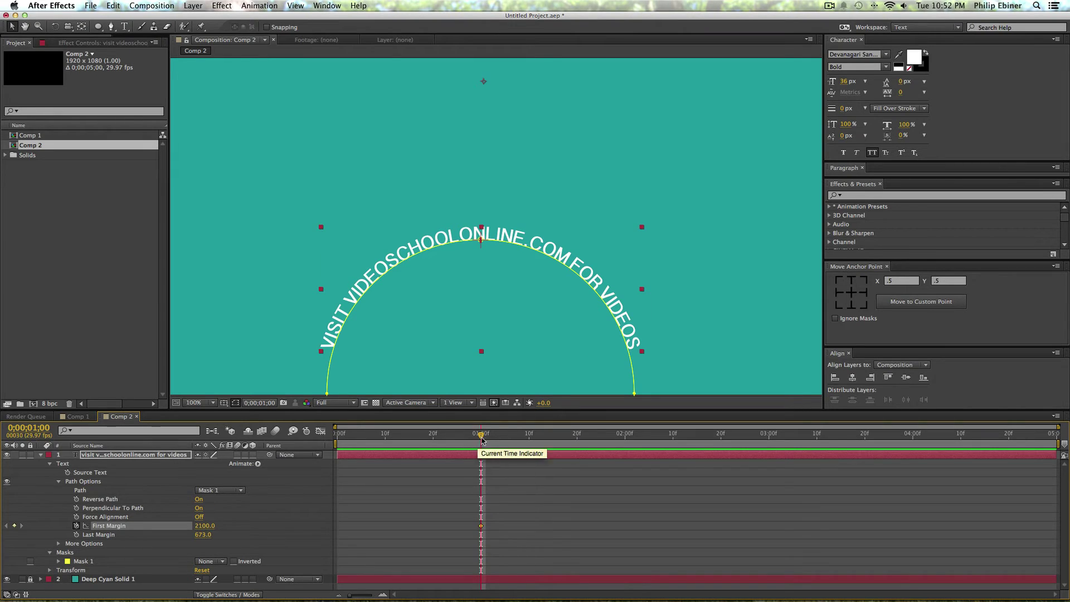
pyautogui.moveTo(483, 440); pyautogui.dragTo(336, 440)
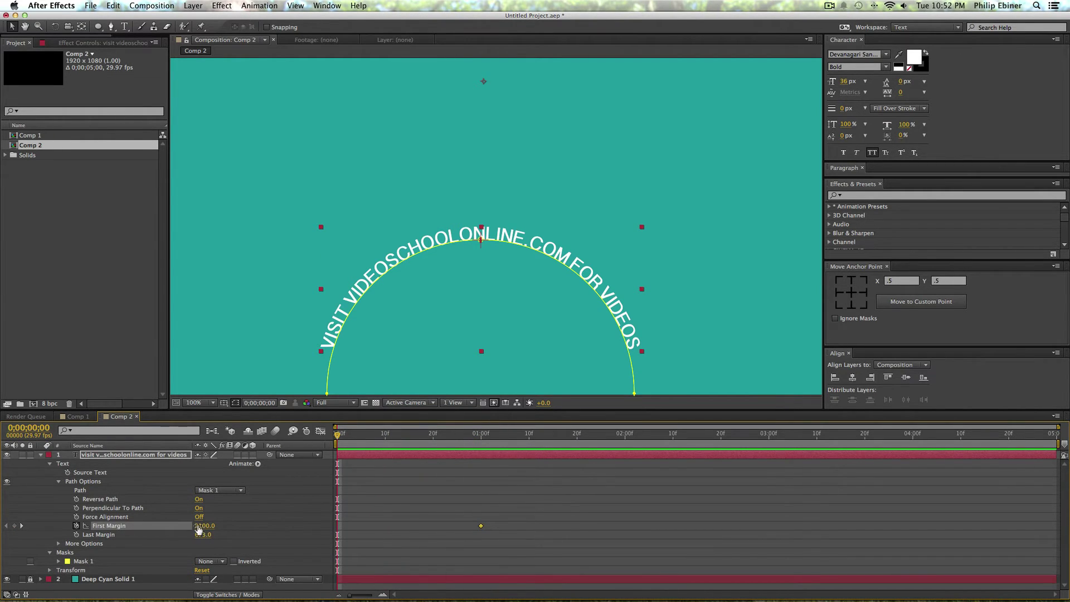
pyautogui.moveTo(199, 529); pyautogui.dragTo(187, 568)
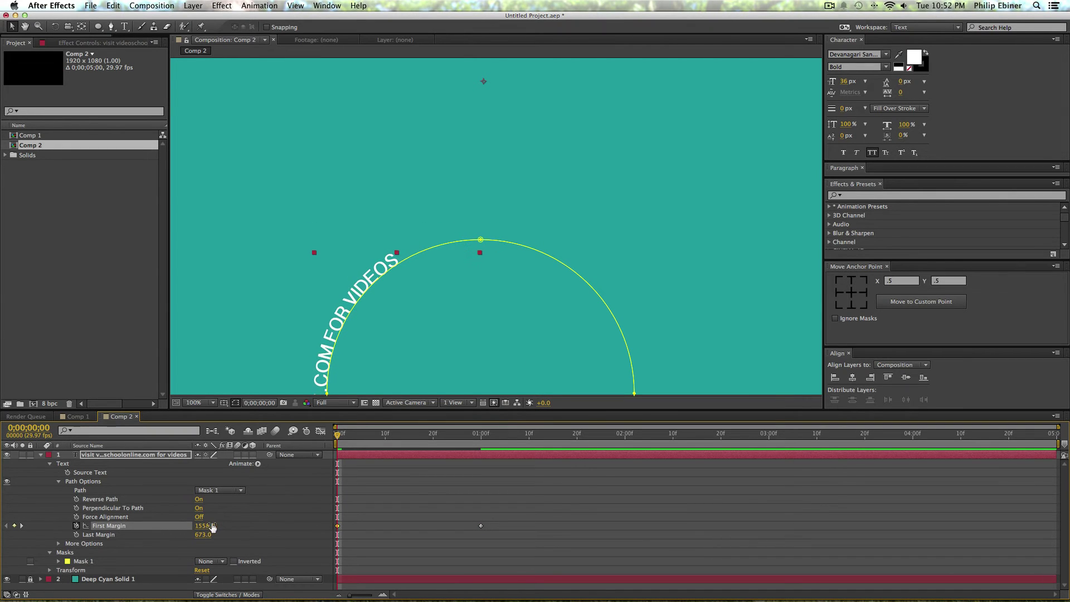
pyautogui.moveTo(212, 527); pyautogui.dragTo(88, 554)
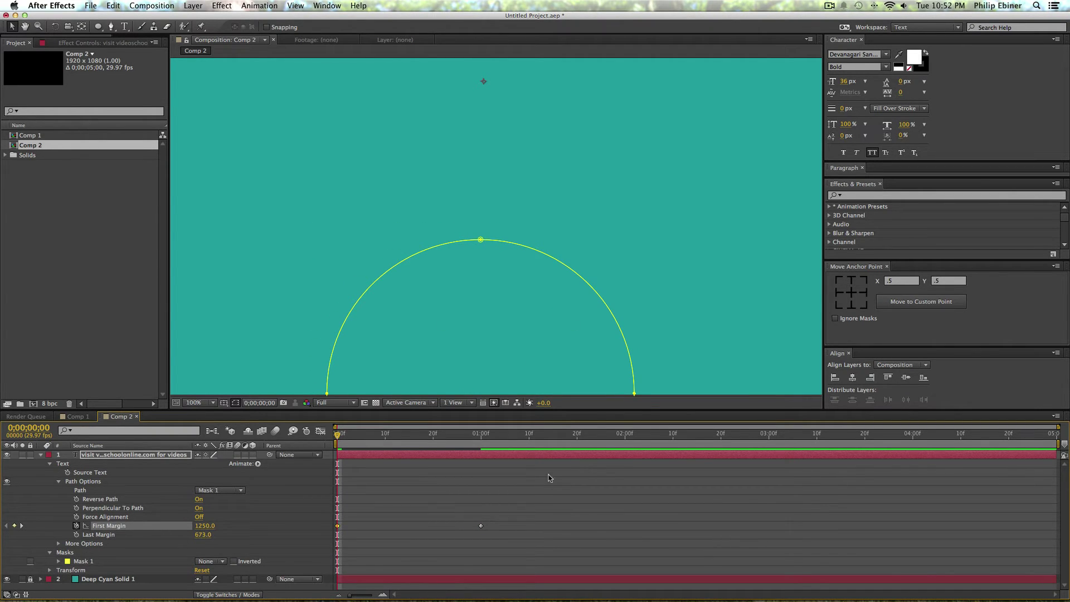
# Copy the 1;00 First Margin keyframe to 2;00 so the text holds.
pyautogui.moveTo(484, 438); pyautogui.dragTo(630, 439)
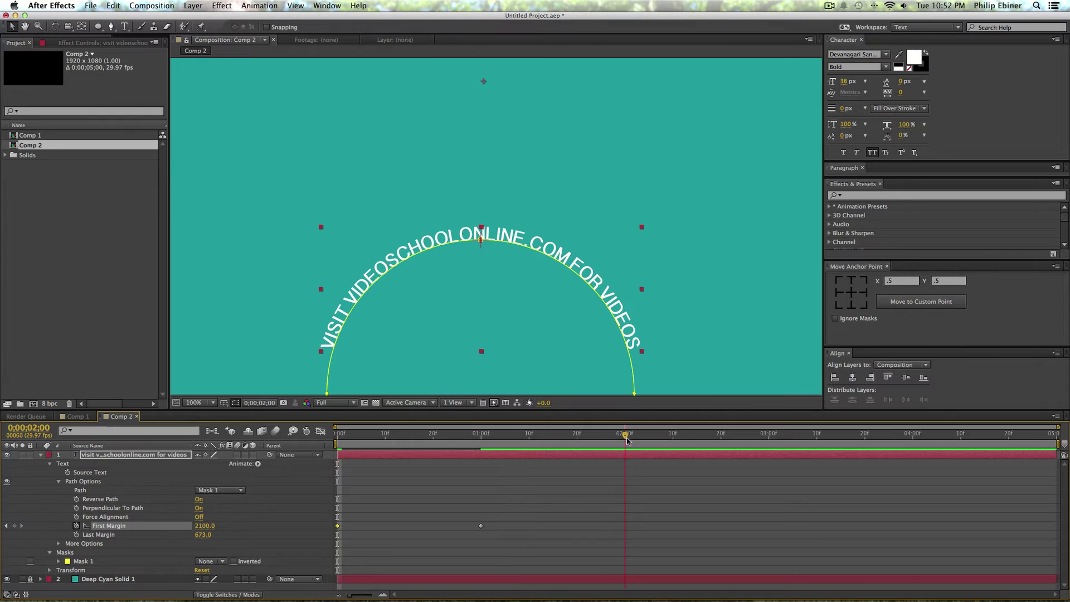
pyautogui.moveTo(513, 512); pyautogui.dragTo(455, 537)
pyautogui.hotkey('ctrl', 'c')
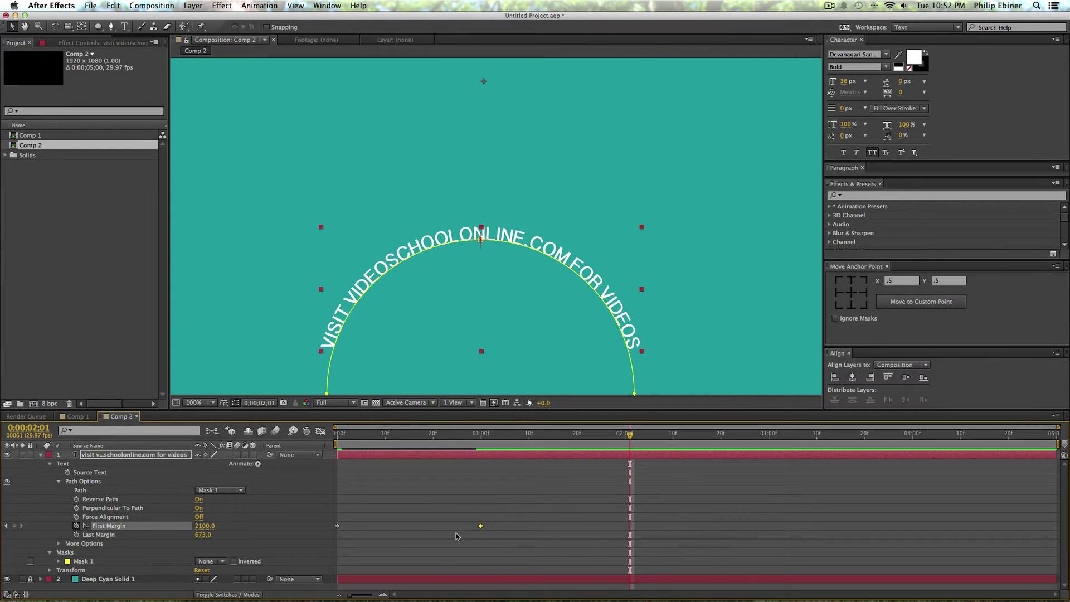
pyautogui.hotkey('ctrl', 'v')
pyautogui.moveTo(644, 441); pyautogui.dragTo(770, 450)
# Add a 3;00 First Margin keyframe at 2952 so the text exits the arc.
pyautogui.moveTo(357, 523); pyautogui.dragTo(294, 549)
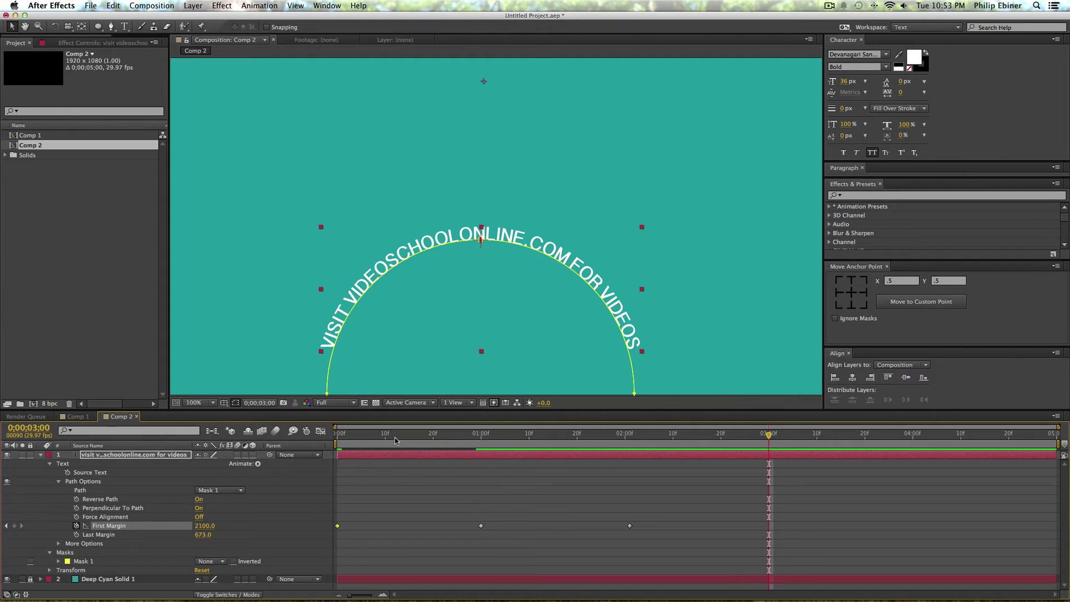
pyautogui.hotkey('ctrl', 'c')
pyautogui.hotkey('ctrl', 'v')
pyautogui.moveTo(641, 440); pyautogui.dragTo(769, 444)
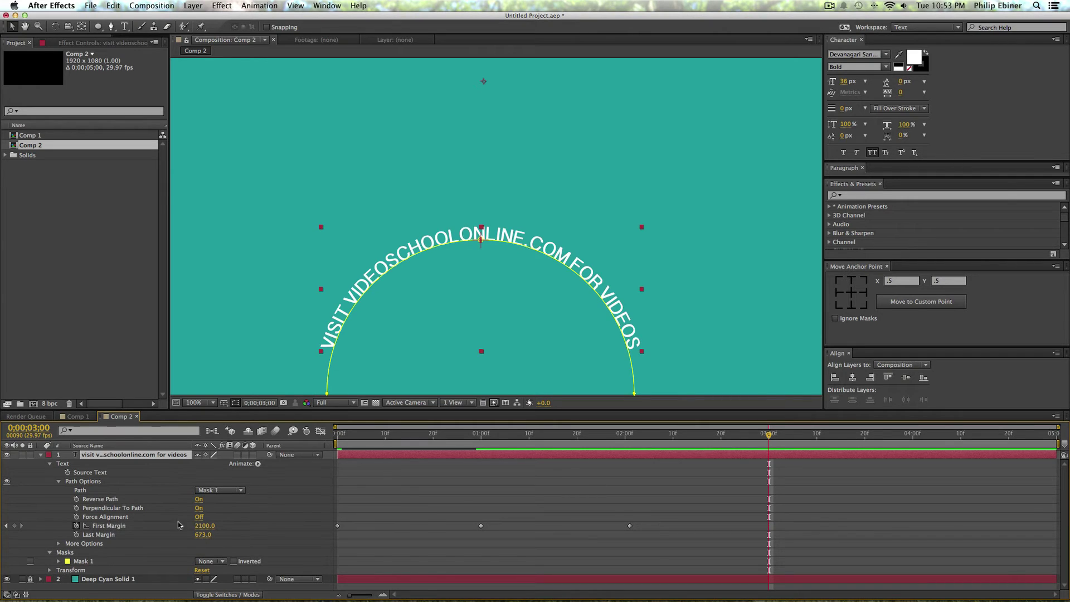
pyautogui.moveTo(201, 530); pyautogui.dragTo(659, 547)
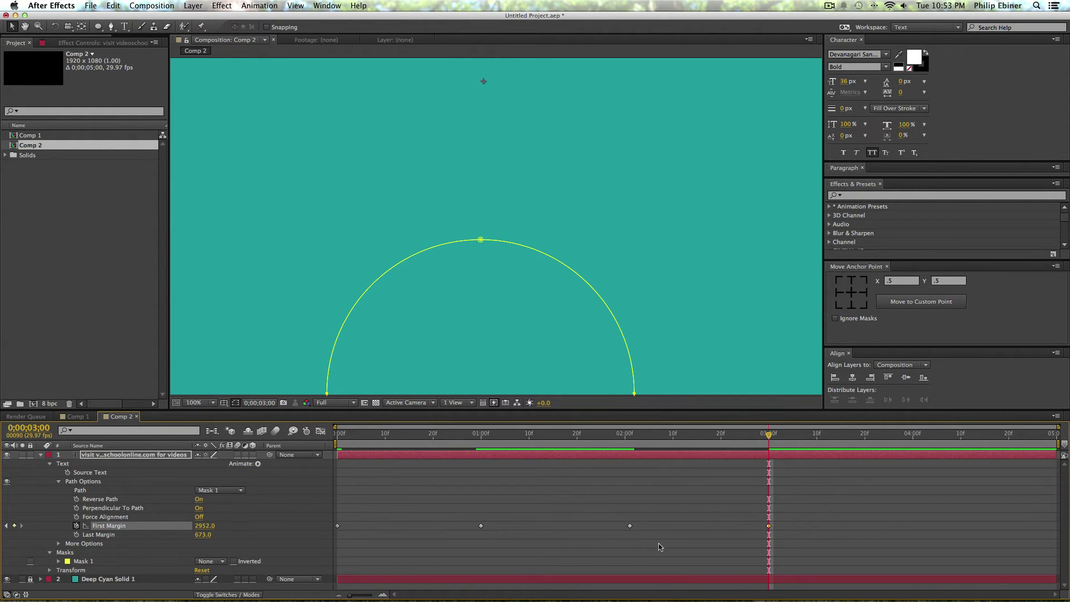
# Preview the slide, then apply Easy Ease (F9) to all four First Margin keyframes.
pyautogui.press('space')
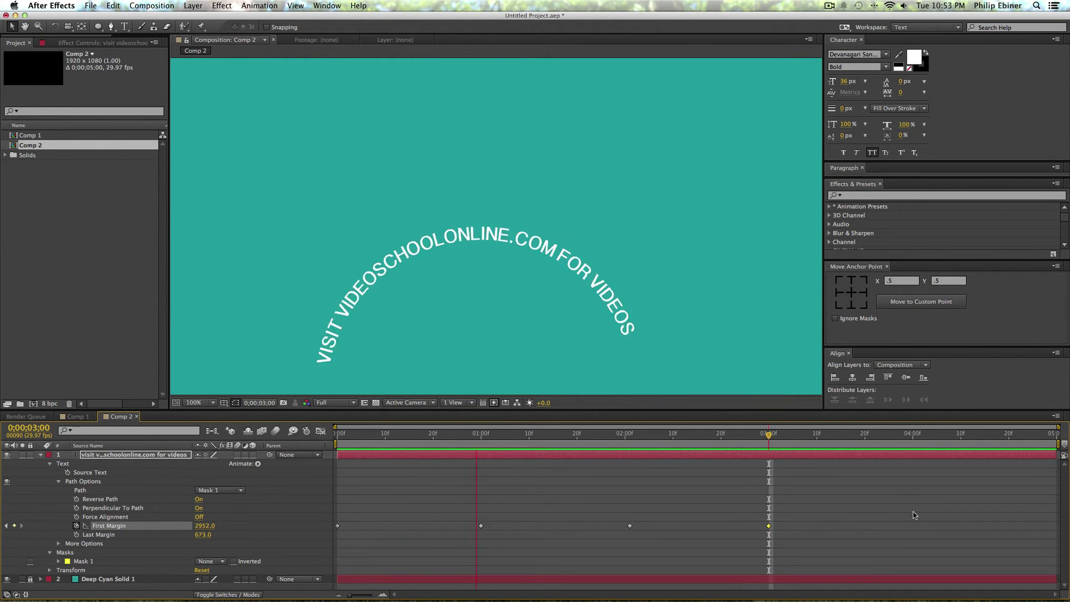
pyautogui.press('space')
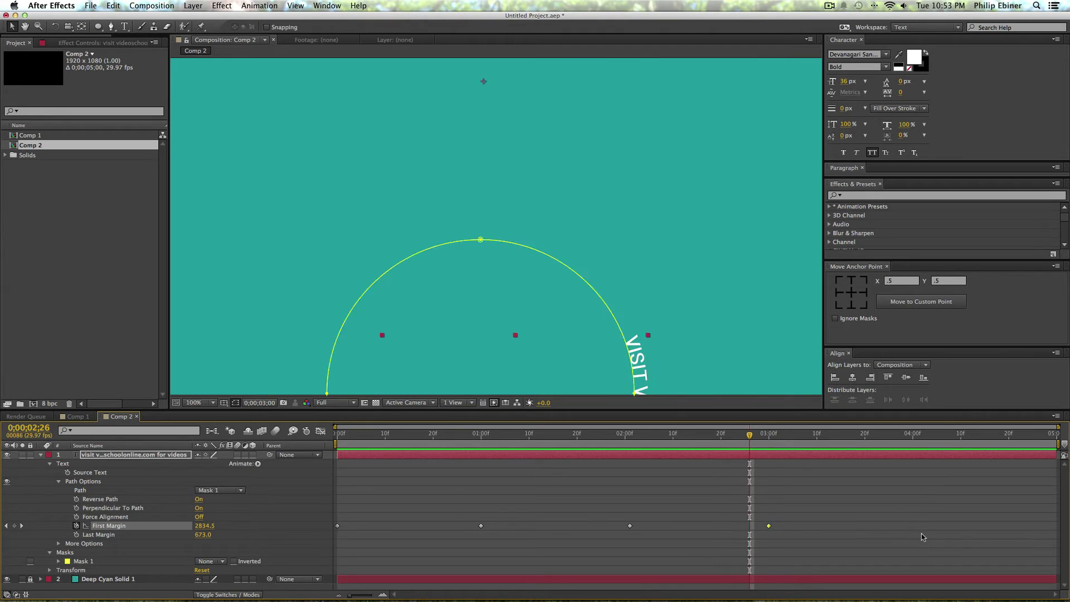
pyautogui.click(142, 524)
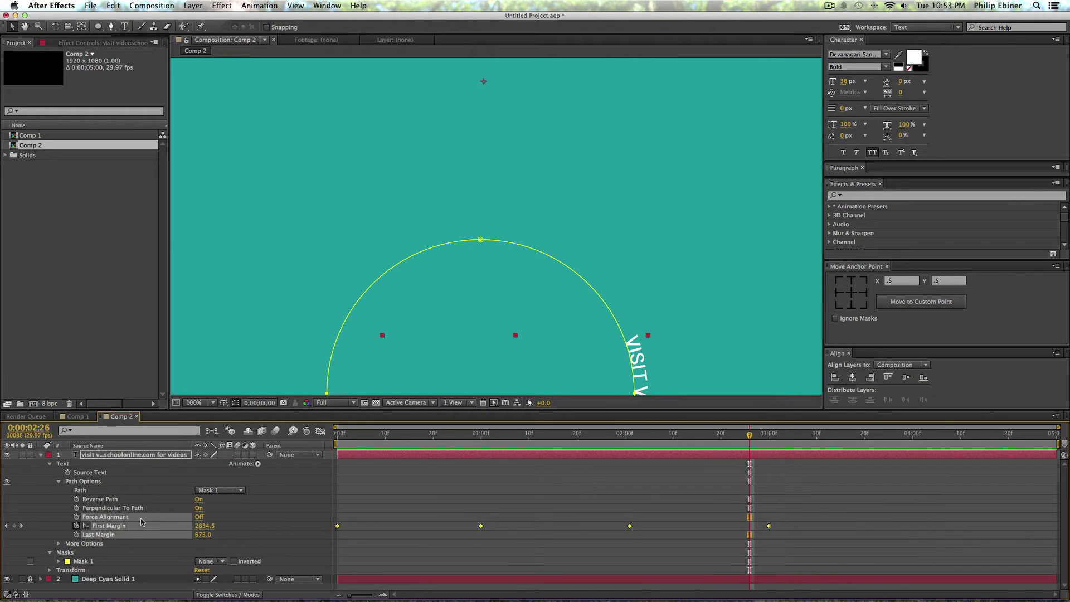
pyautogui.press('F9')
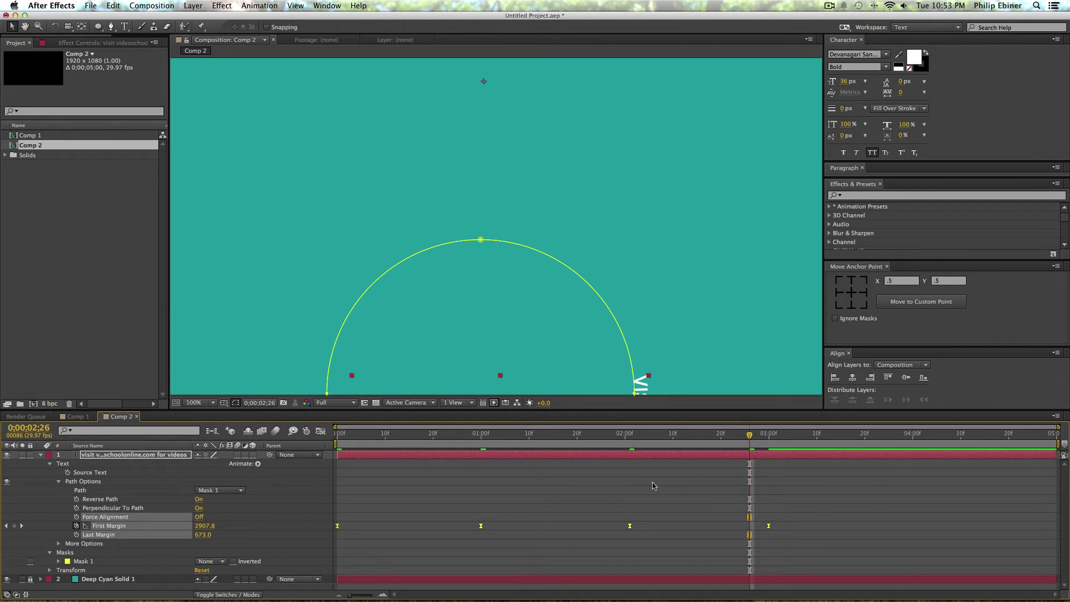
# In the Graph Editor, drag First Margin influence handles into sharp speed peaks.
pyautogui.click(319, 432)
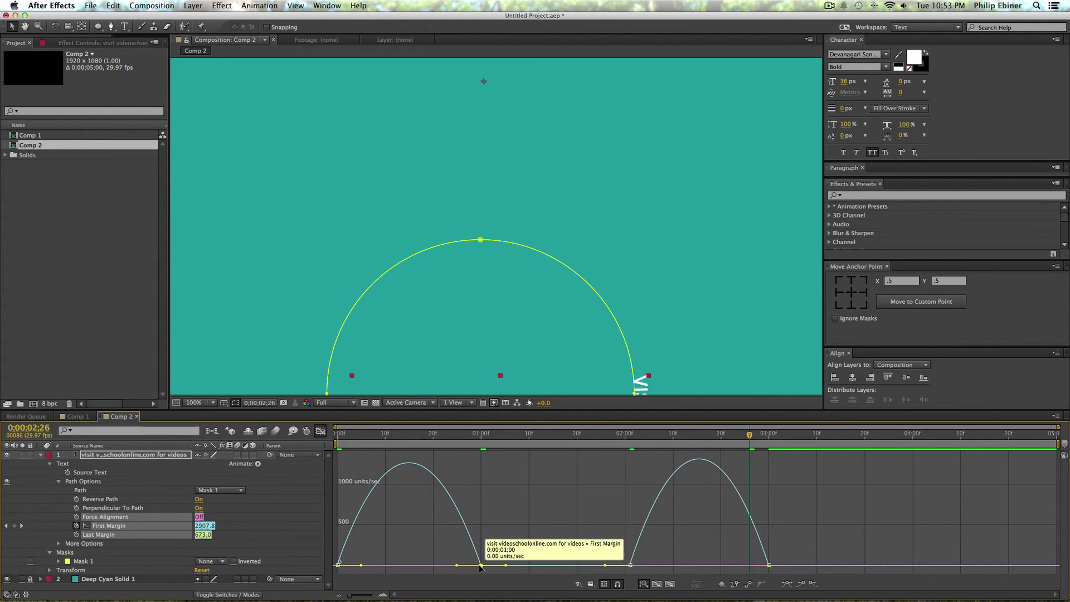
pyautogui.moveTo(456, 567); pyautogui.dragTo(396, 567)
pyautogui.click(631, 566)
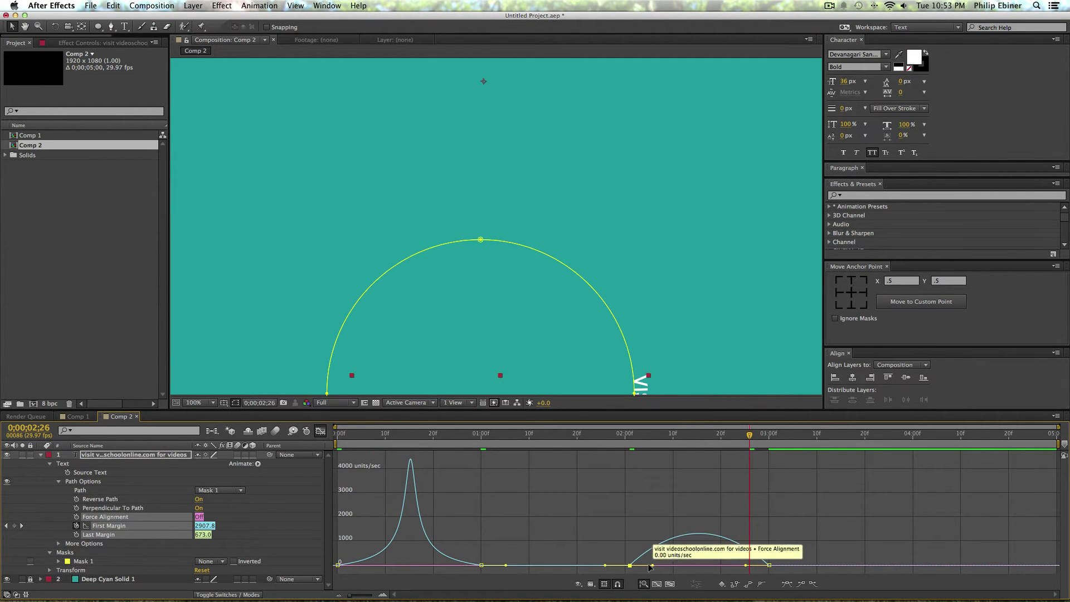
pyautogui.moveTo(654, 567); pyautogui.dragTo(727, 567)
pyautogui.press('space')
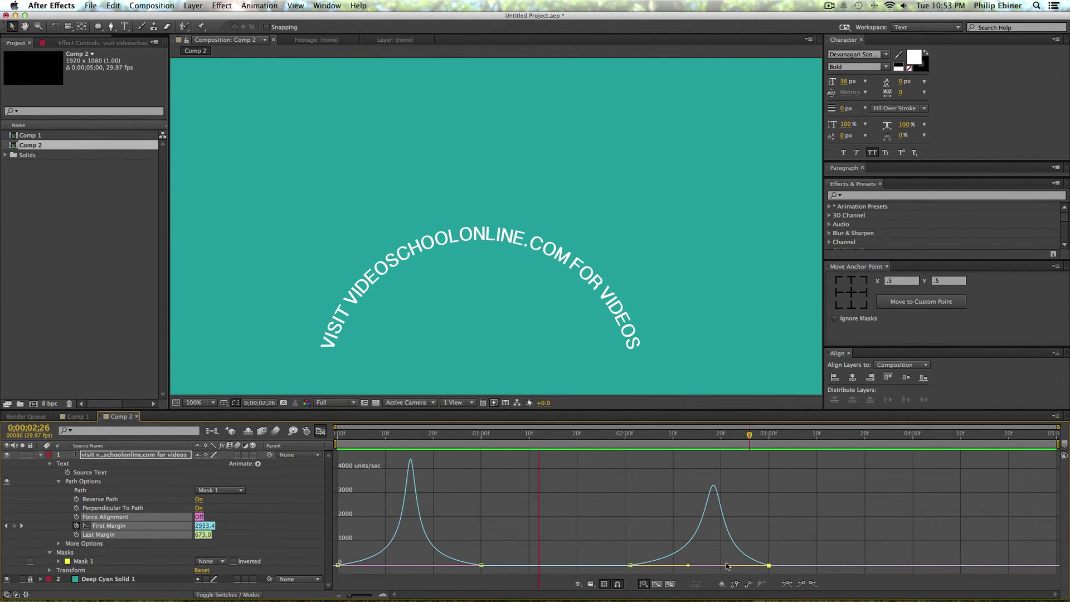
# Even out both speed peaks while previewing, then return to the layer bar view.
pyautogui.moveTo(388, 566)
pyautogui.mouseDown()
pyautogui.moveTo(408, 569)
pyautogui.moveTo(362, 568)
pyautogui.moveTo(409, 566)
pyautogui.mouseUp()
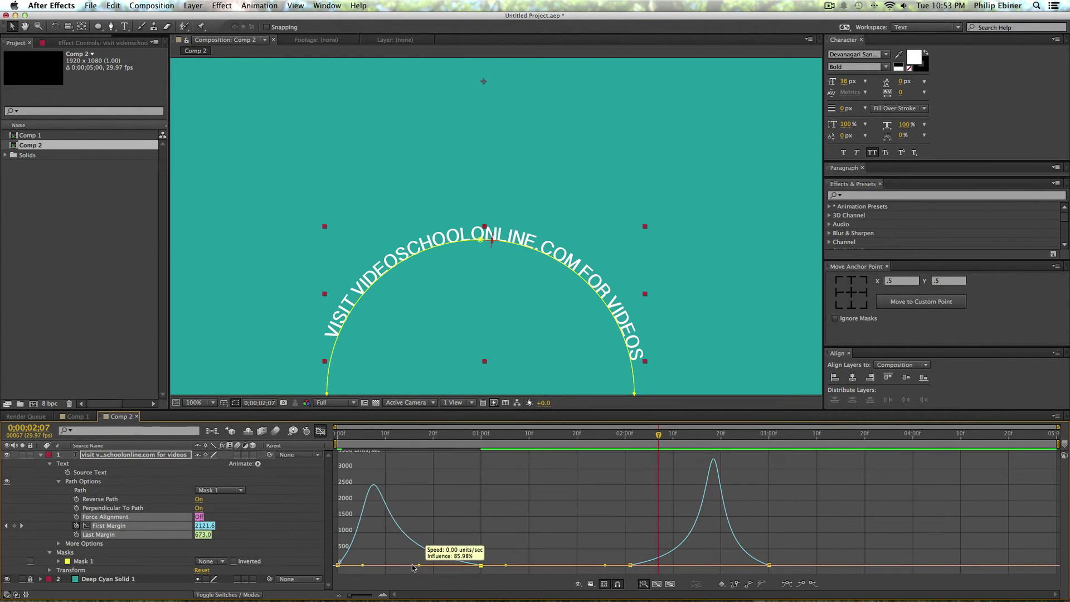
pyautogui.click(770, 565)
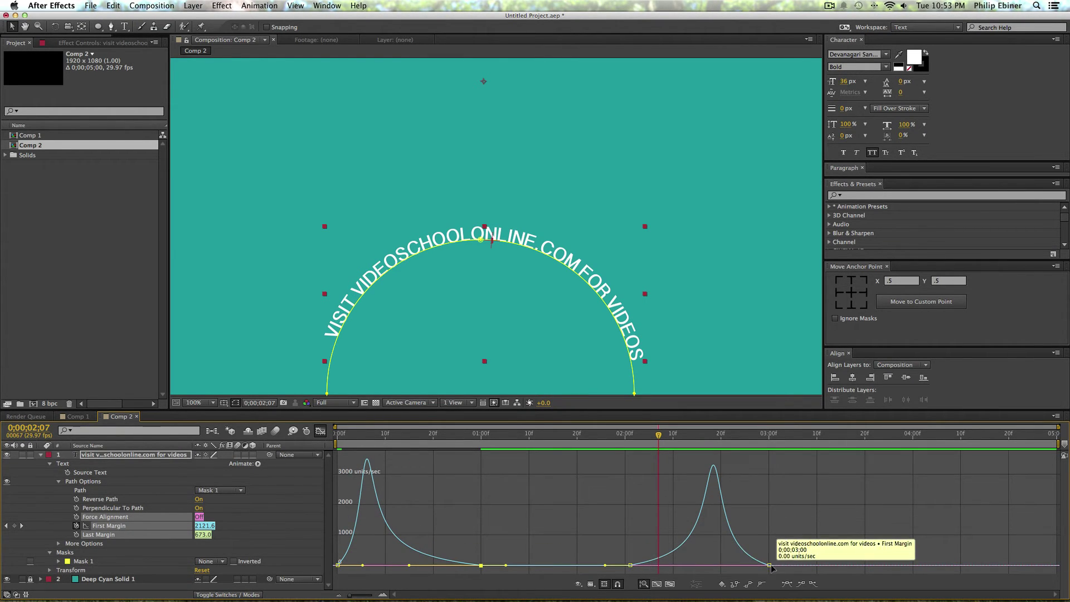
pyautogui.moveTo(726, 565)
pyautogui.mouseDown()
pyautogui.moveTo(749, 566)
pyautogui.moveTo(707, 566)
pyautogui.mouseUp()
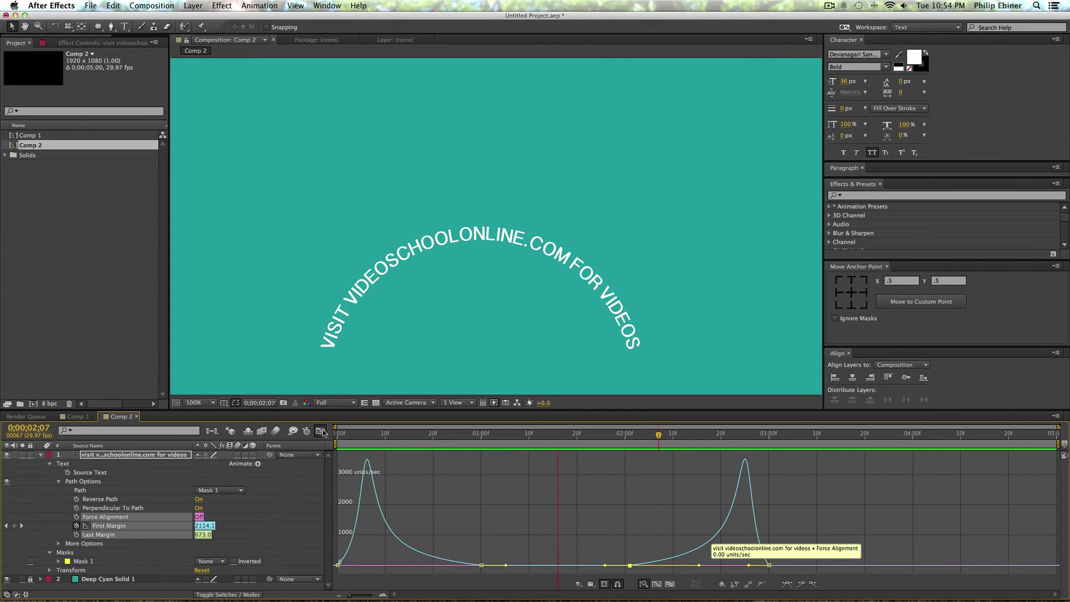
pyautogui.press('space')
pyautogui.click(321, 431)
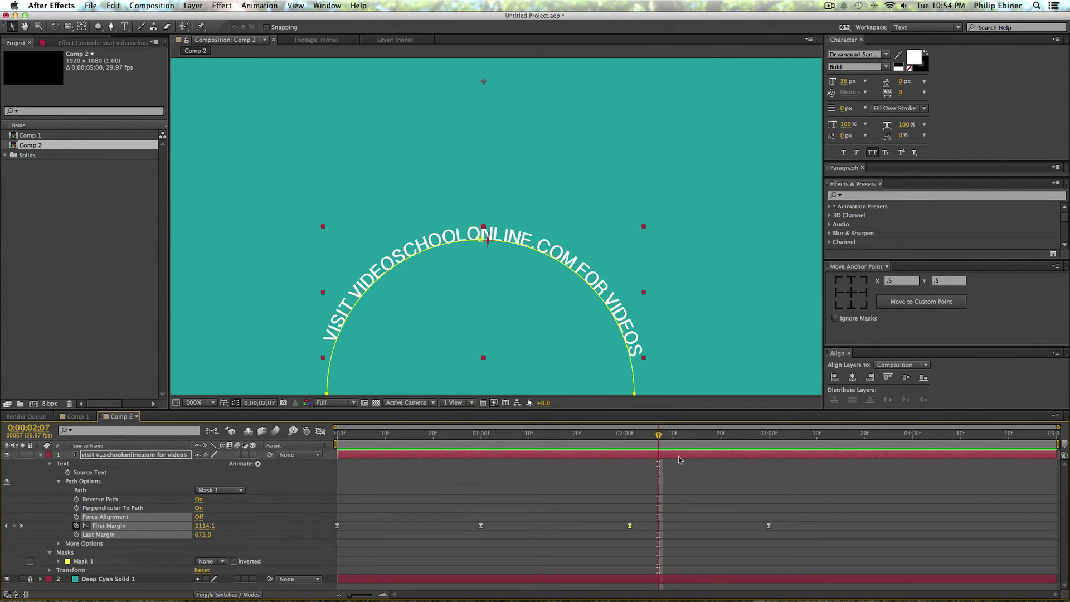
# Type 'HEY YOU ARE AWESOME! PLEASE SUBSCRIBE!' as a new text layer and drag it above the curved text.
pyautogui.click(500, 466)
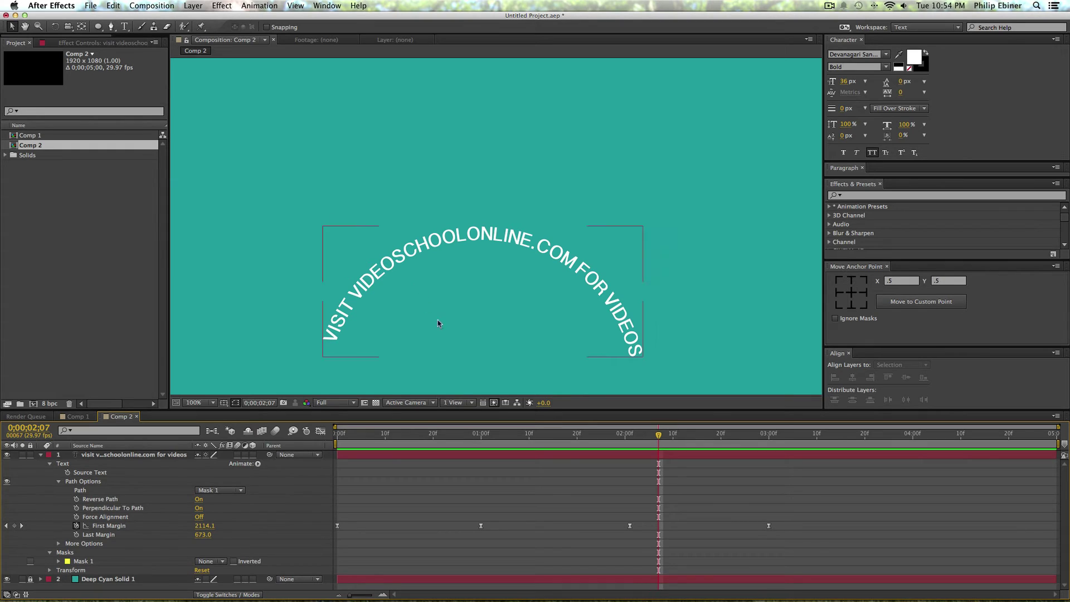
pyautogui.click(124, 26)
pyautogui.click(344, 123)
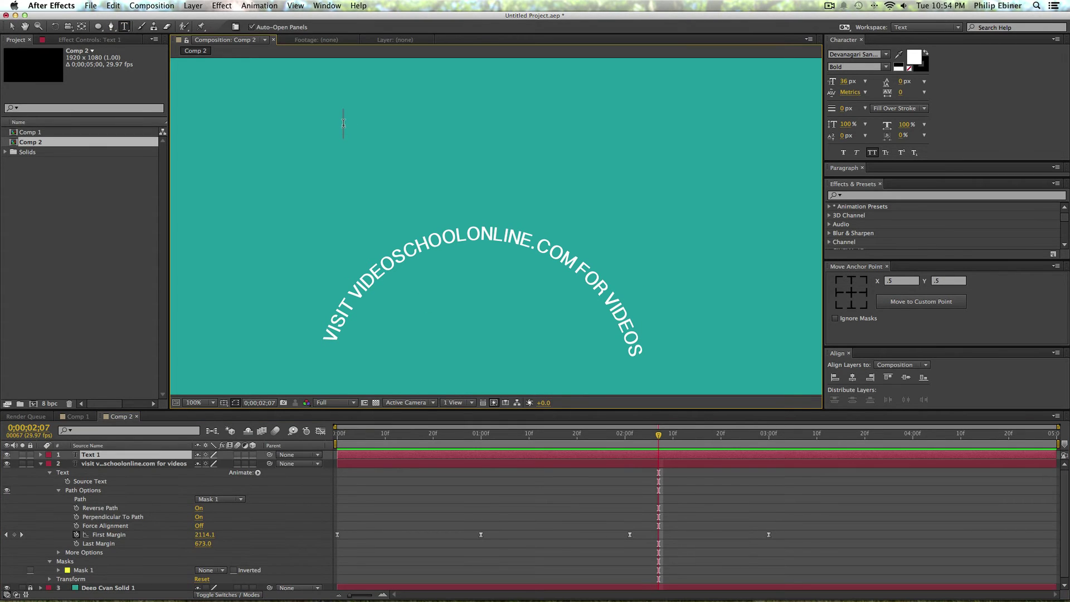
pyautogui.write('HEY YOU ARE AWESO')
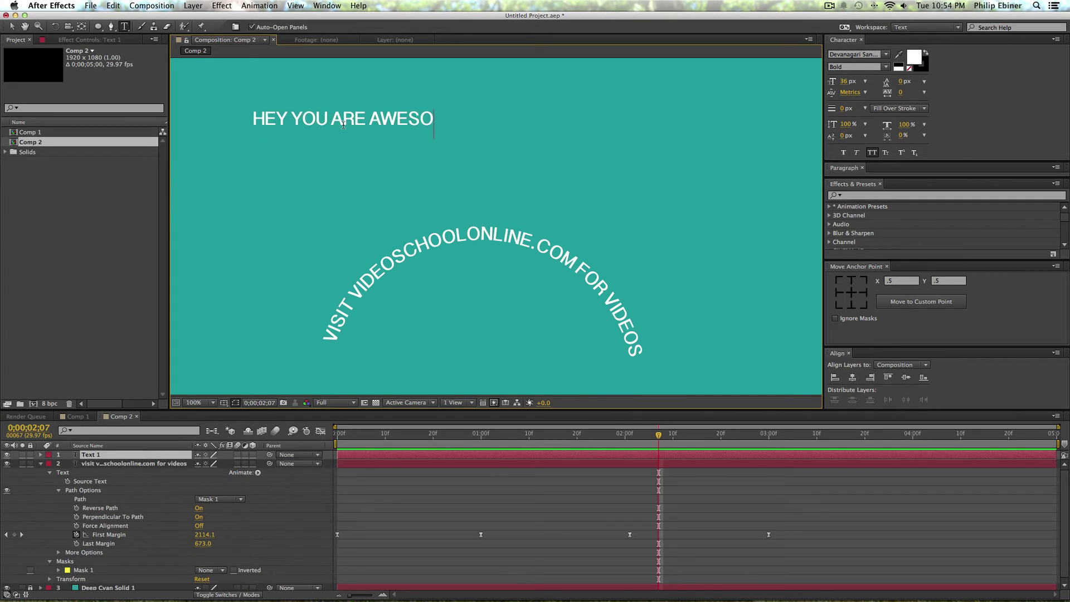
pyautogui.write('ME! PLE')
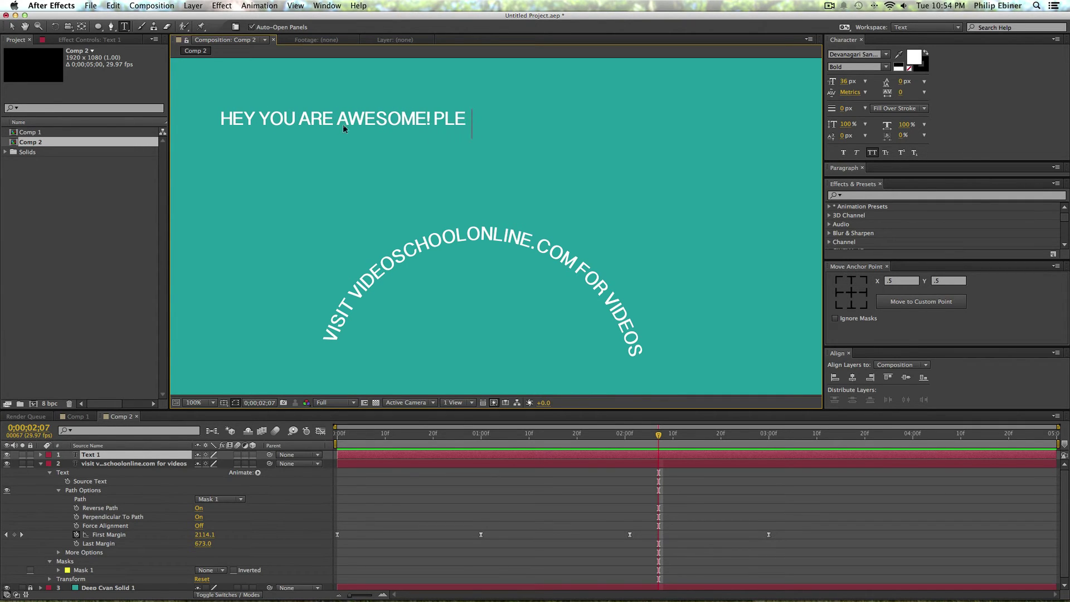
pyautogui.write('ASE SUBSCRIBE')
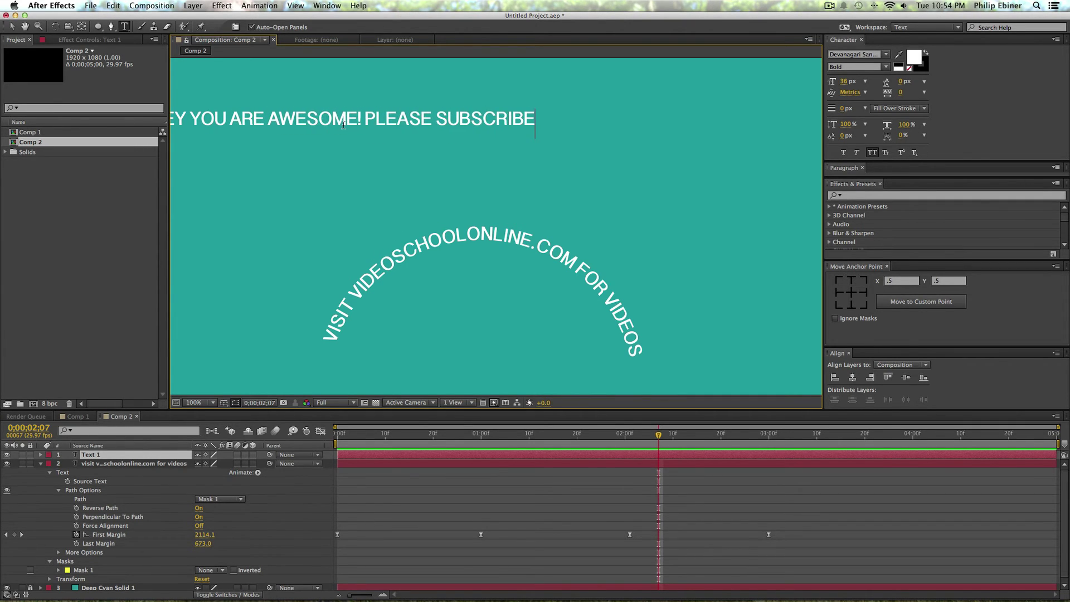
pyautogui.write('!')
pyautogui.click(11, 26)
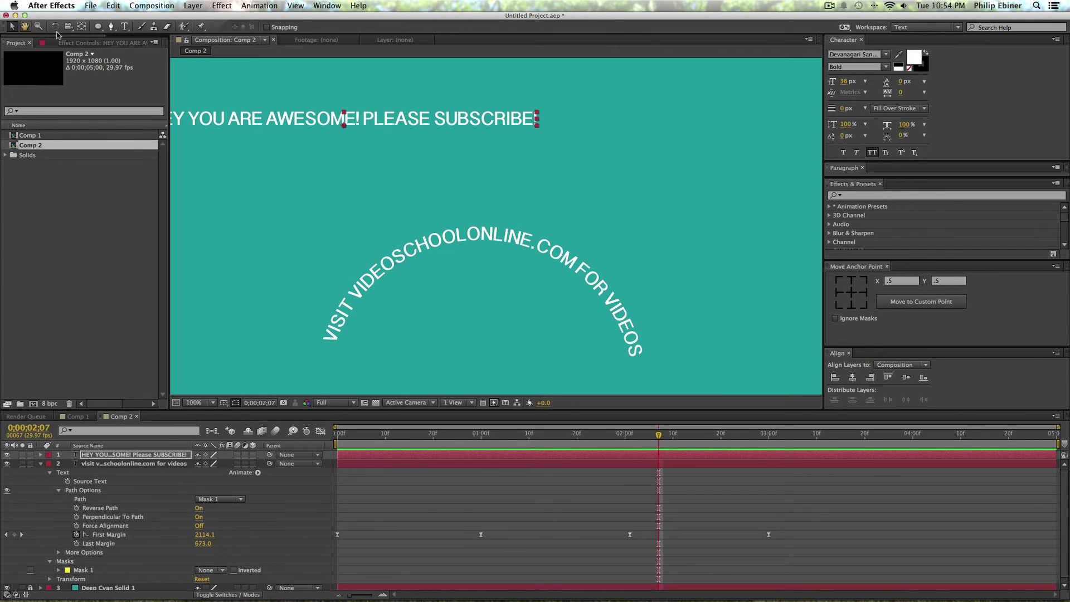
pyautogui.moveTo(476, 120); pyautogui.dragTo(597, 166)
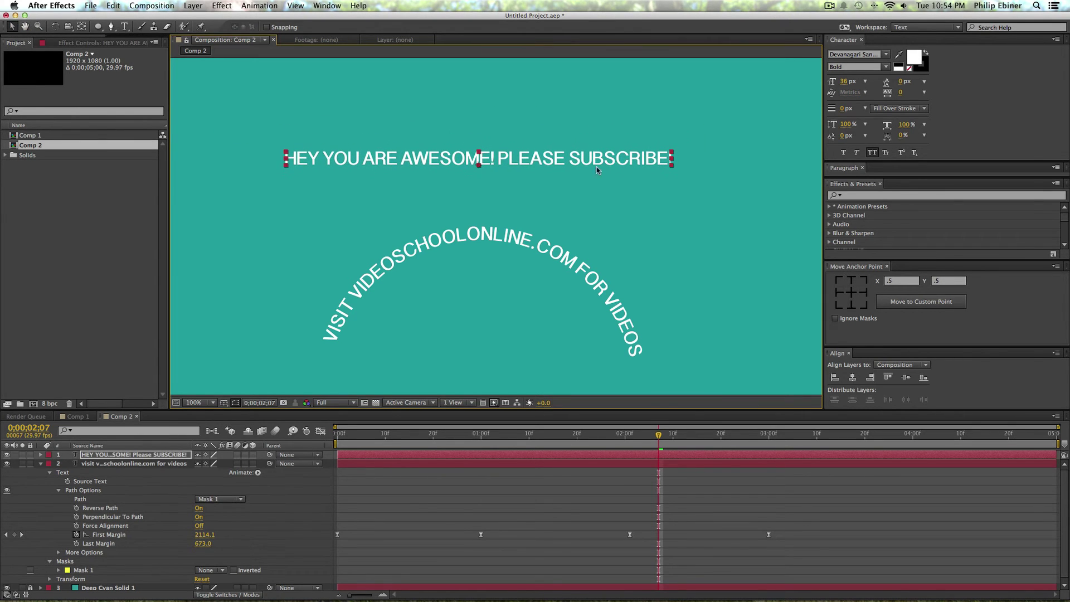
# Hide the curved VISIT VIDEOSCHOOLONLINE.COM text and pen-draw a mask looping up from the left.
pyautogui.click(6, 463)
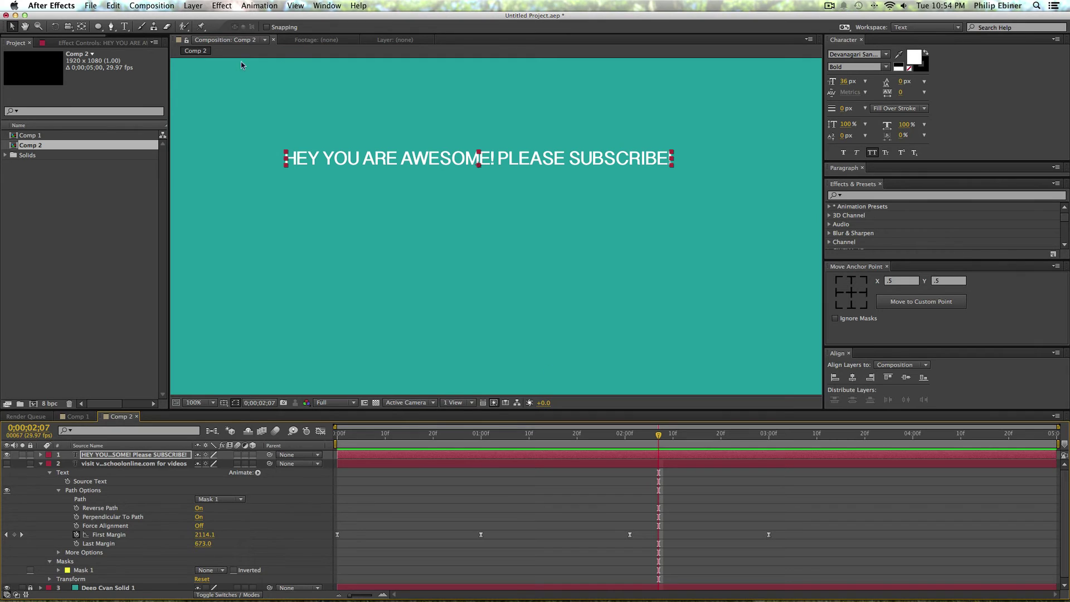
pyautogui.click(111, 27)
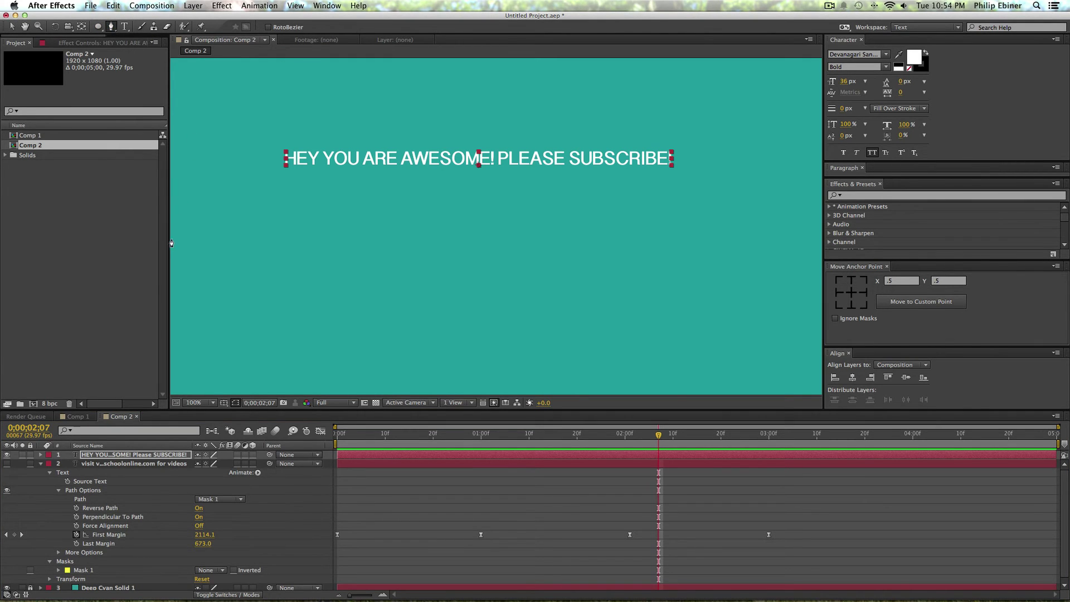
pyautogui.click(189, 294)
pyautogui.moveTo(526, 256); pyautogui.dragTo(546, 207)
pyautogui.moveTo(449, 145); pyautogui.dragTo(382, 191)
pyautogui.moveTo(433, 274); pyautogui.dragTo(523, 316)
# Extend the looping mask past the right edge of the frame and reset the view to 100%.
pyautogui.moveTo(636, 287); pyautogui.dragTo(706, 273)
pyautogui.press(',')
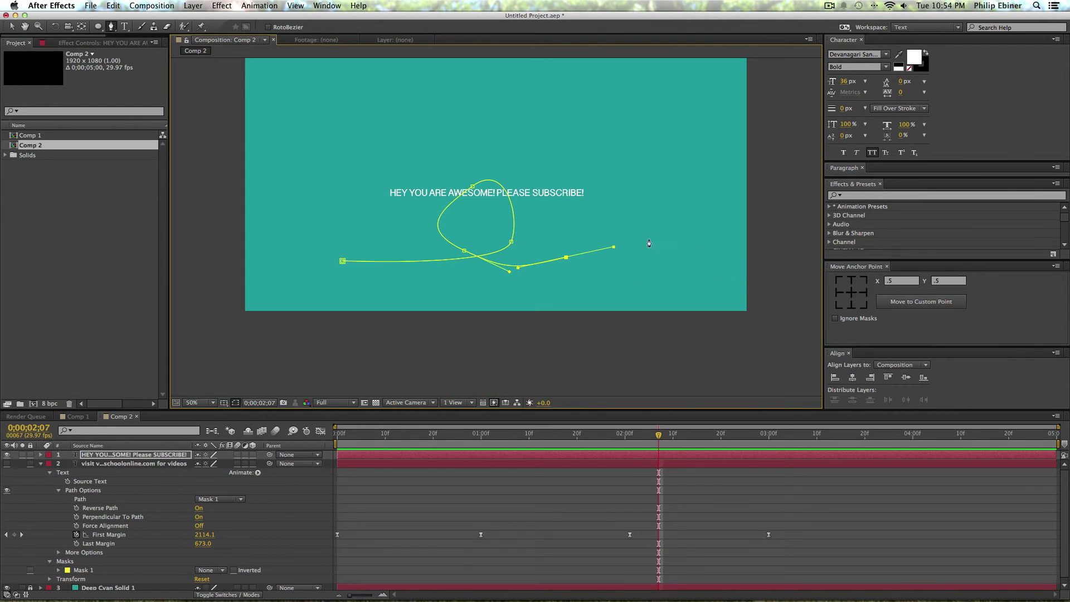
pyautogui.moveTo(699, 214); pyautogui.dragTo(779, 211)
pyautogui.click(782, 225)
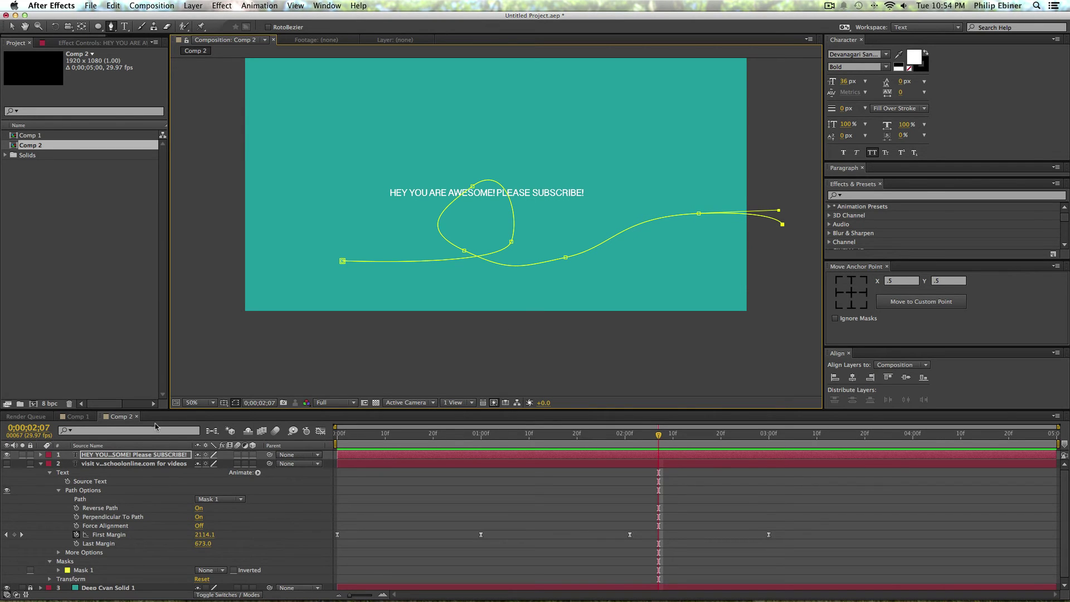
pyautogui.click(200, 403)
pyautogui.click(203, 508)
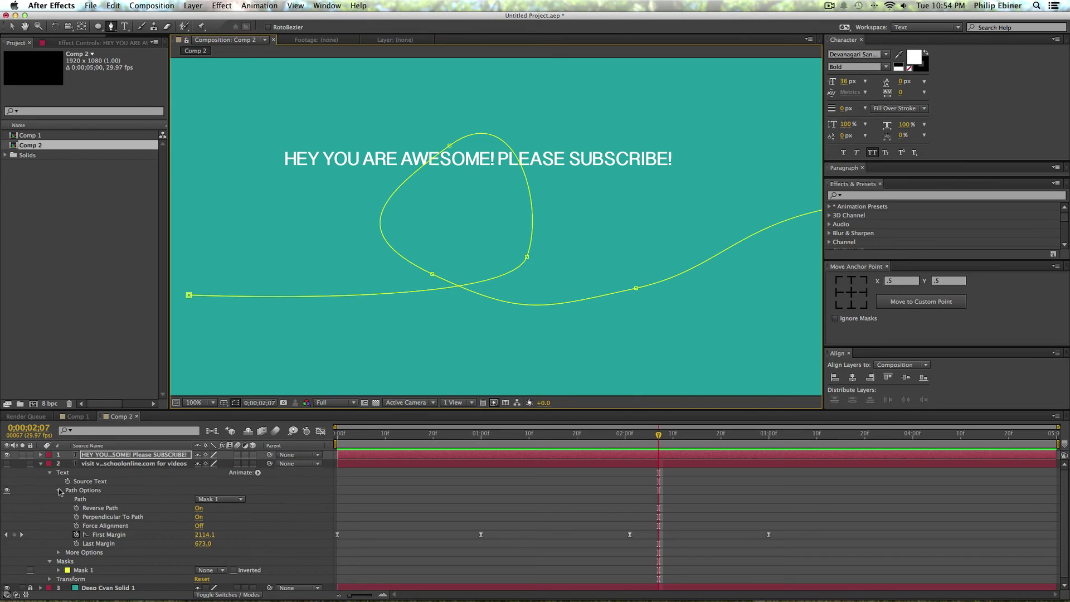
# Set the subscribe text layer's Text > Path Options > Path to Mask 1.
pyautogui.click(40, 464)
pyautogui.click(40, 455)
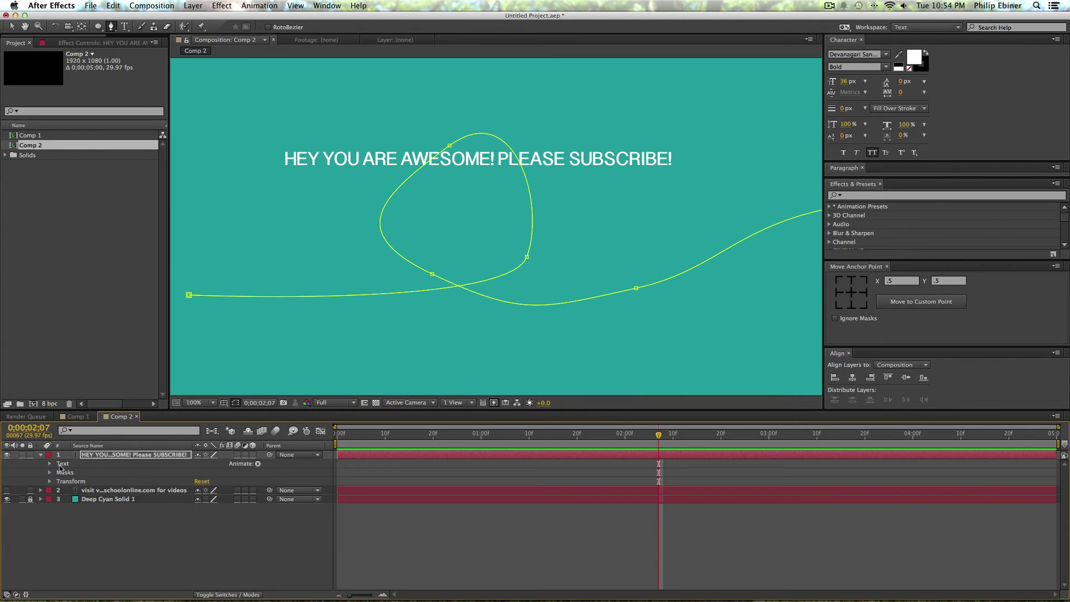
pyautogui.click(50, 465)
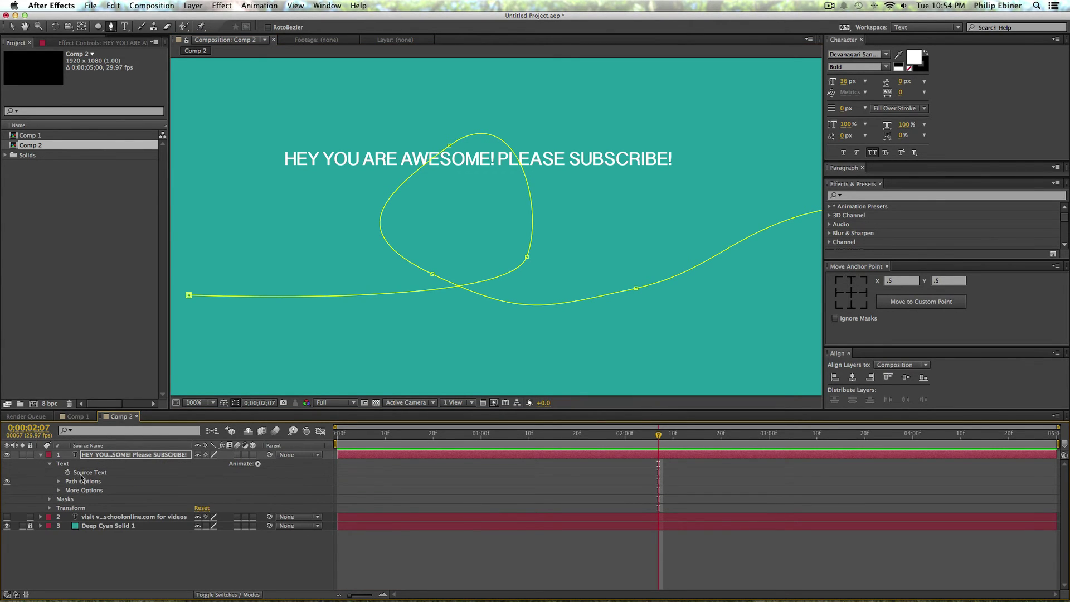
pyautogui.click(58, 481)
pyautogui.click(240, 493)
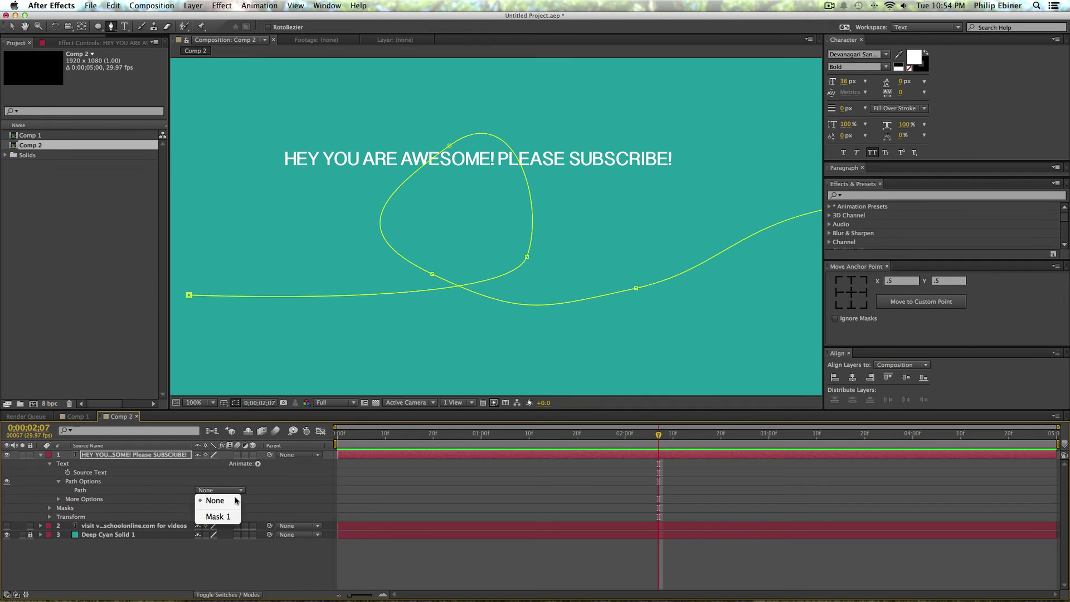
pyautogui.click(234, 518)
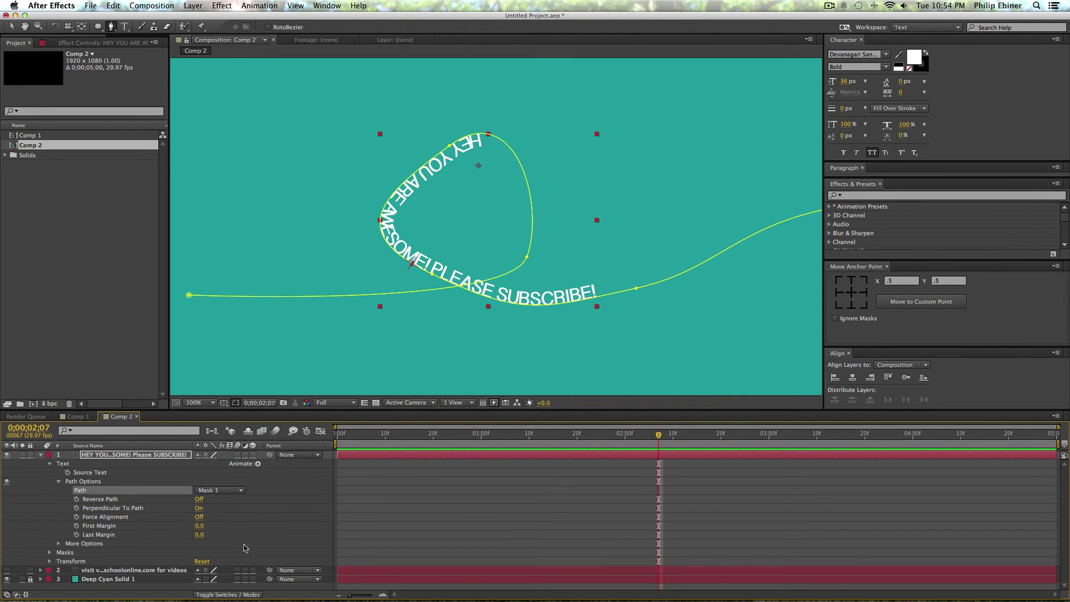
# With the Selection tool (V), drag Mask 1's points outward to widen, raise and round the loop.
pyautogui.press('v')
pyautogui.moveTo(456, 146); pyautogui.dragTo(514, 82)
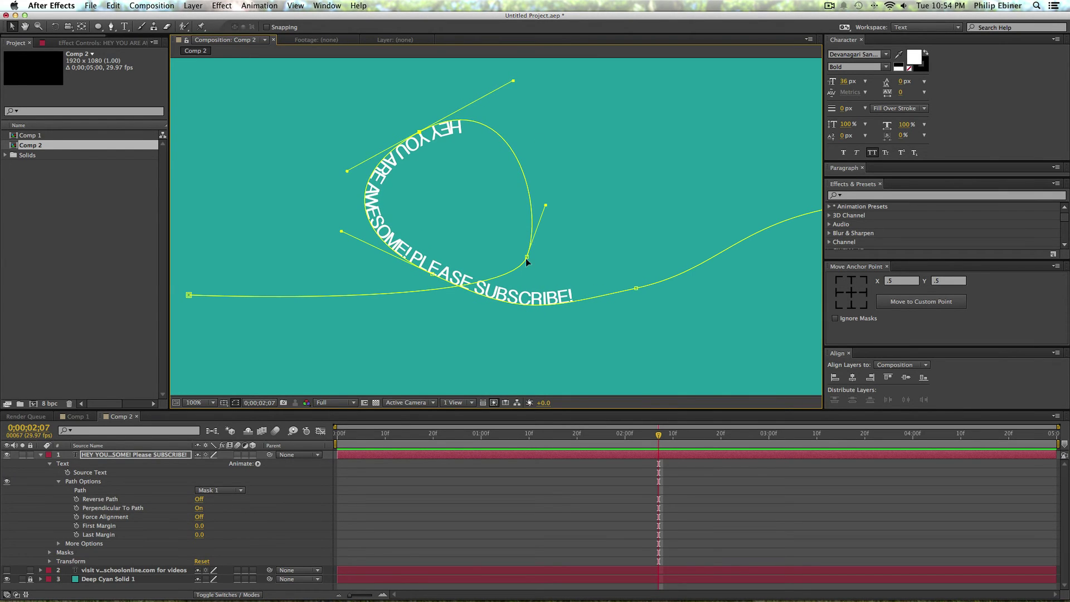
pyautogui.moveTo(527, 257); pyautogui.dragTo(589, 216)
pyautogui.moveTo(571, 274); pyautogui.dragTo(534, 344)
pyautogui.moveTo(432, 273); pyautogui.dragTo(368, 282)
pyautogui.moveTo(419, 130); pyautogui.dragTo(382, 102)
pyautogui.moveTo(634, 286); pyautogui.dragTo(683, 289)
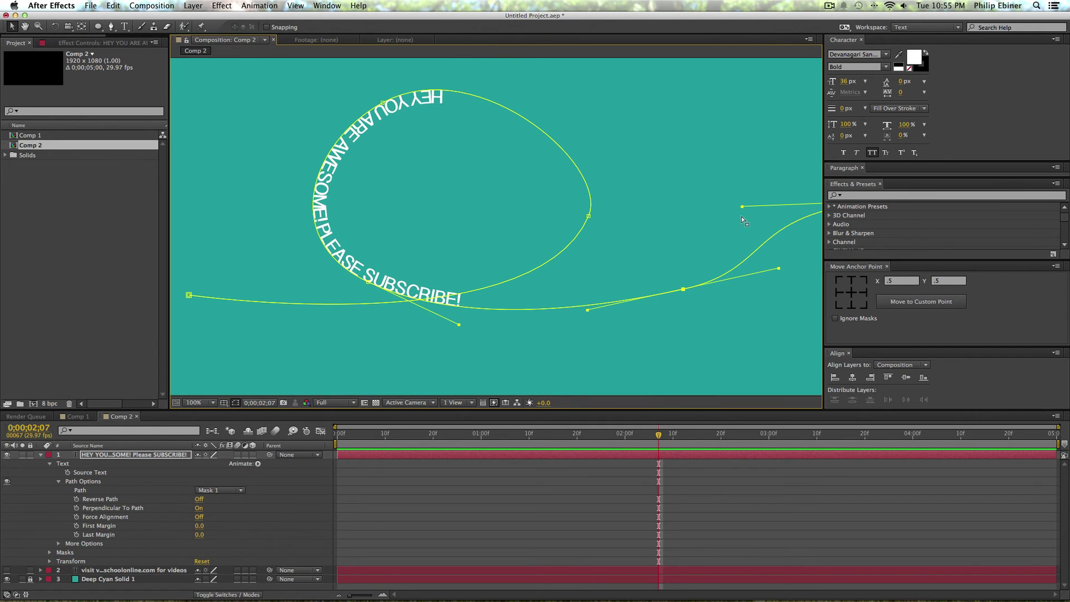
pyautogui.moveTo(741, 207); pyautogui.dragTo(804, 258)
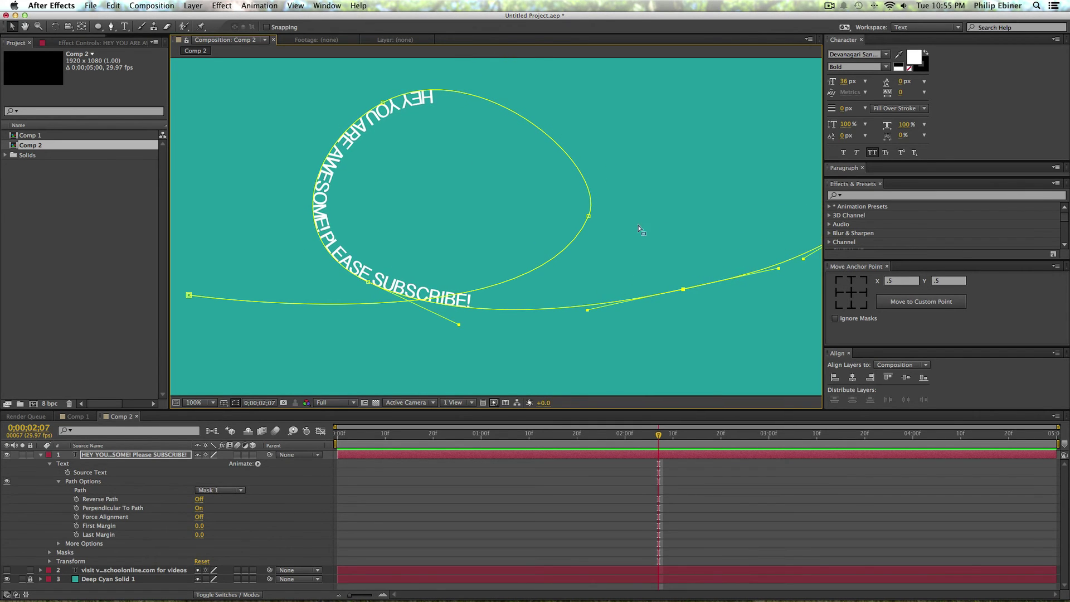
pyautogui.moveTo(589, 217); pyautogui.dragTo(574, 248)
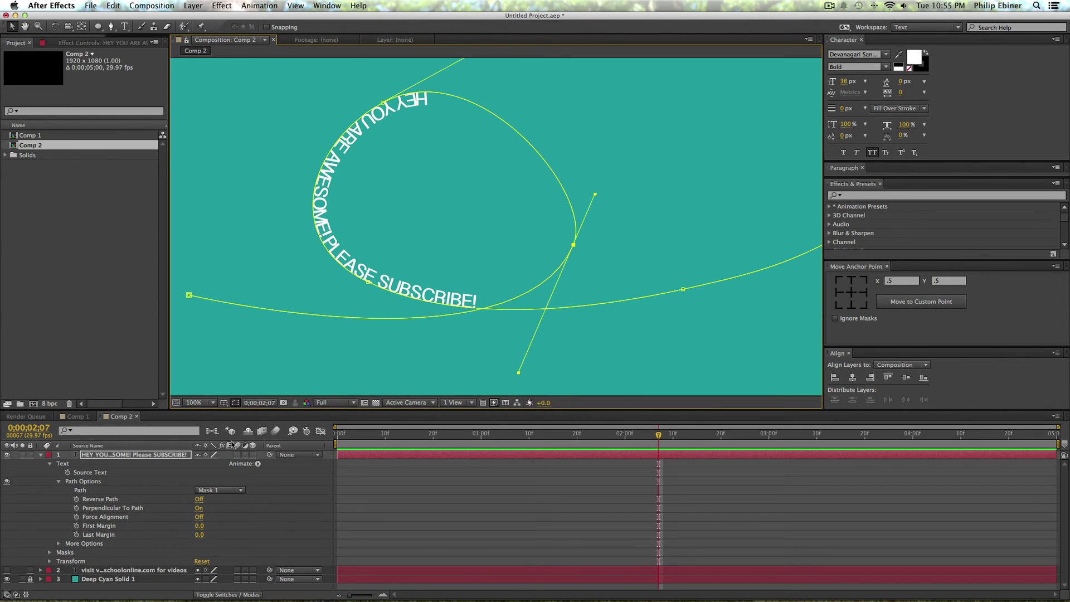
# Go to 0;00;00;28 and toggle Reverse Path on, then back off.
pyautogui.moveTo(439, 437); pyautogui.dragTo(471, 438)
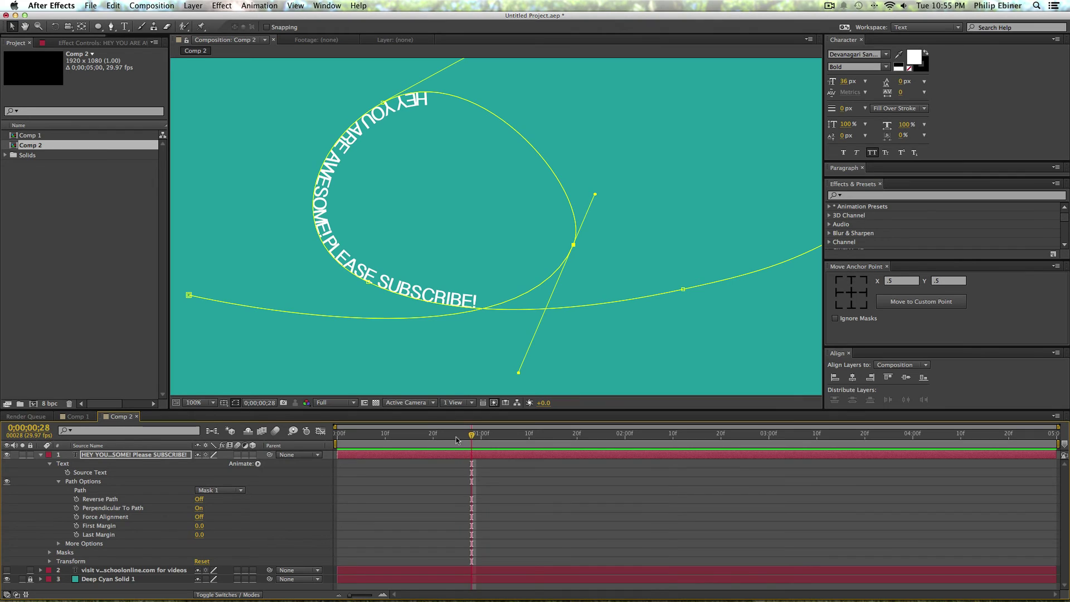
pyautogui.click(199, 499)
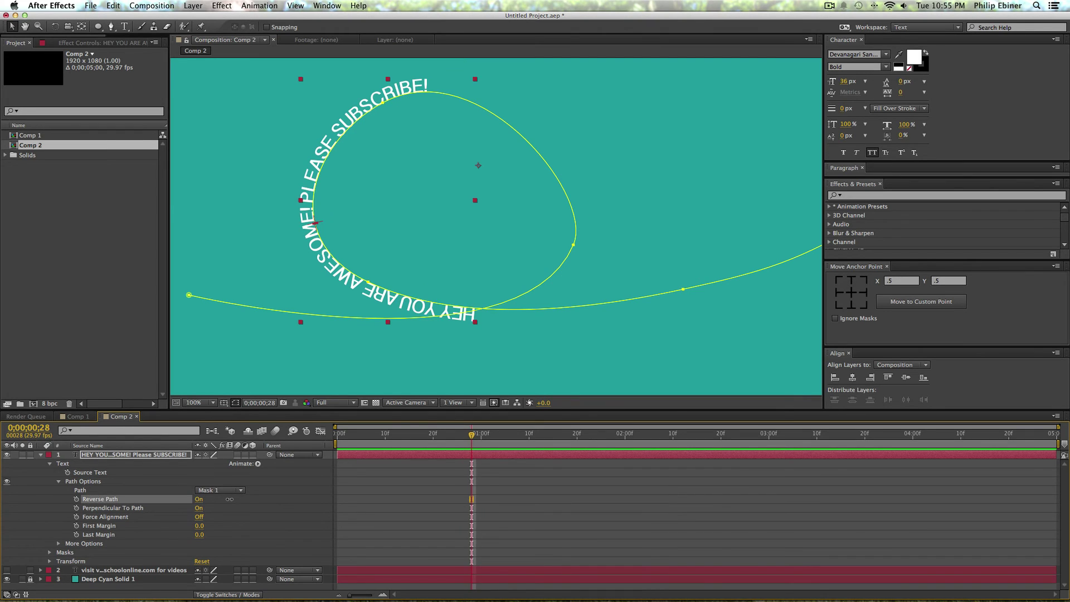
pyautogui.click(199, 500)
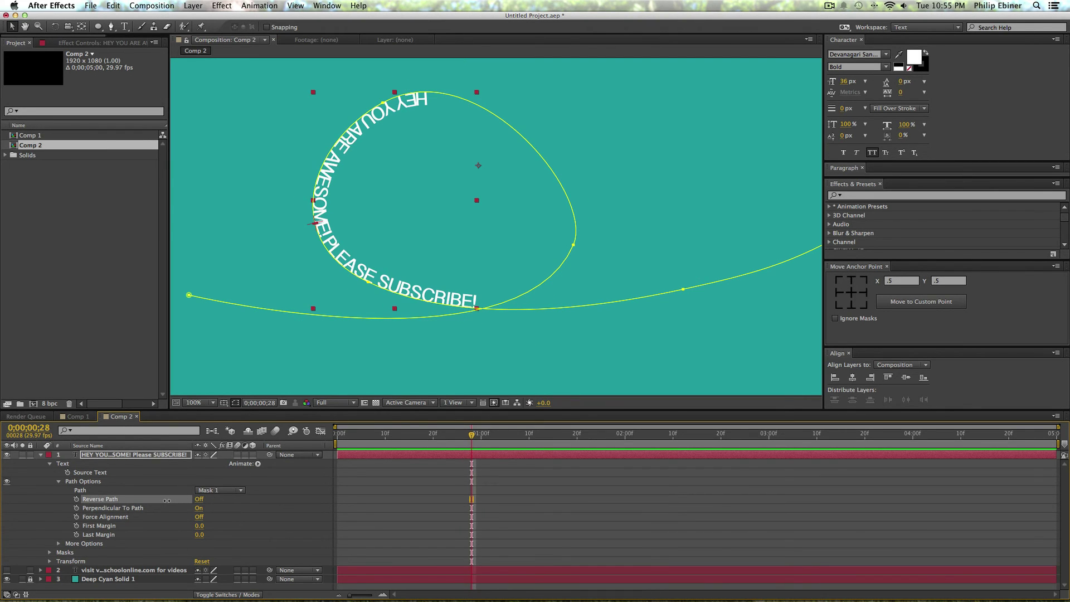
# Scrub First Margin to -2127 so the text sits entirely off the path.
pyautogui.moveTo(204, 526); pyautogui.dragTo(83, 349)
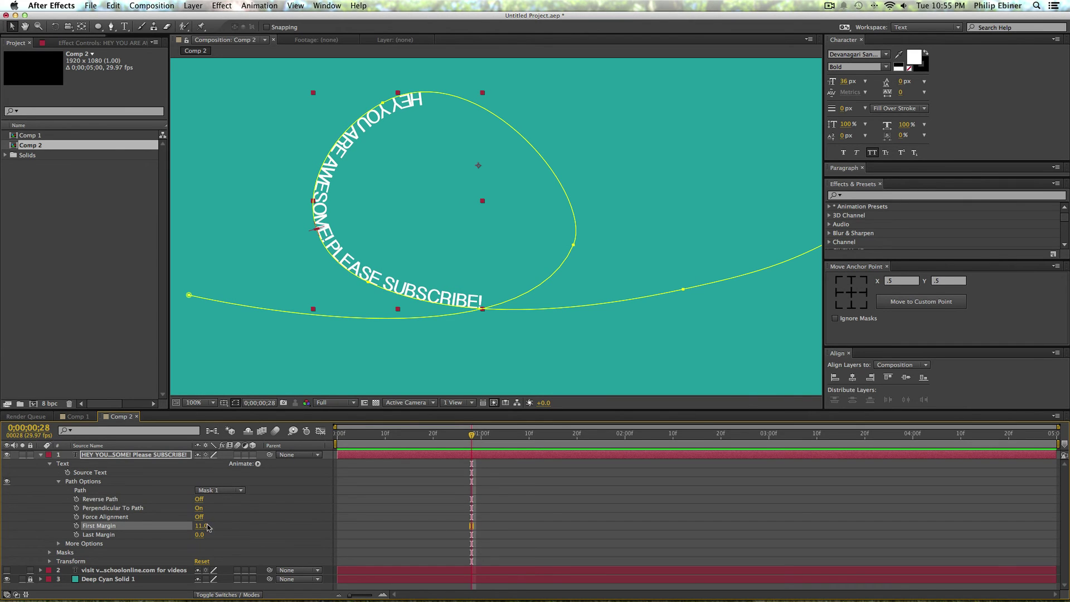
pyautogui.moveTo(207, 528); pyautogui.dragTo(100, 528)
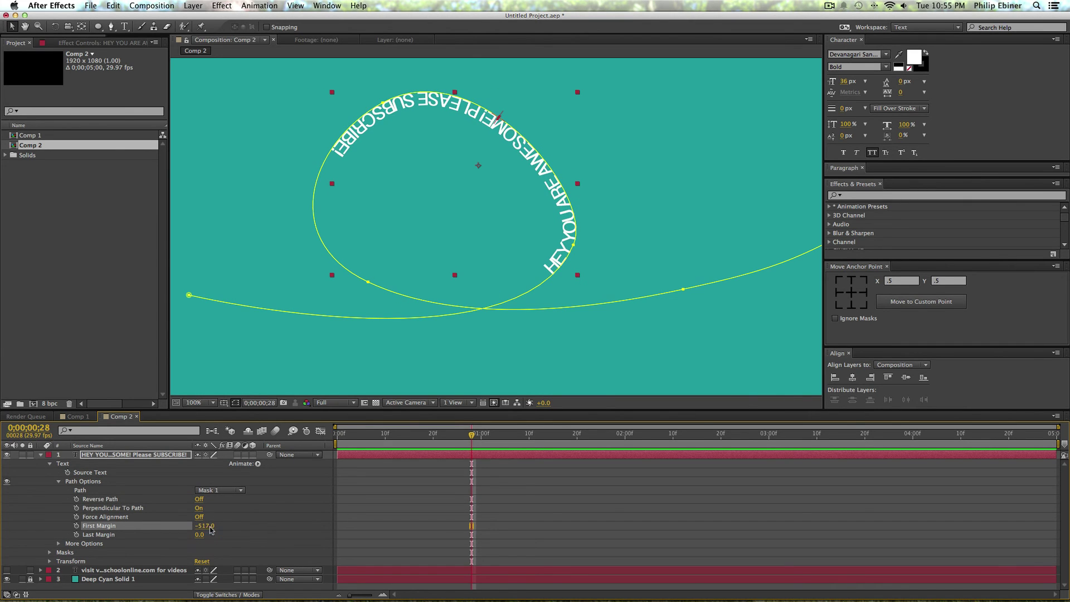
pyautogui.moveTo(211, 530); pyautogui.dragTo(135, 544)
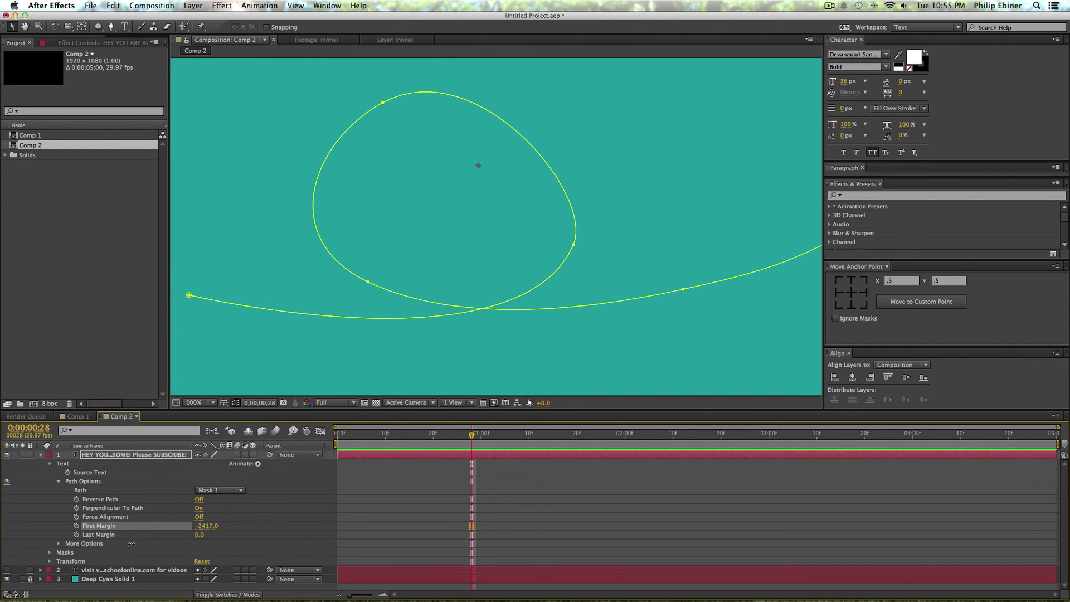
pyautogui.moveTo(202, 544); pyautogui.dragTo(161, 548)
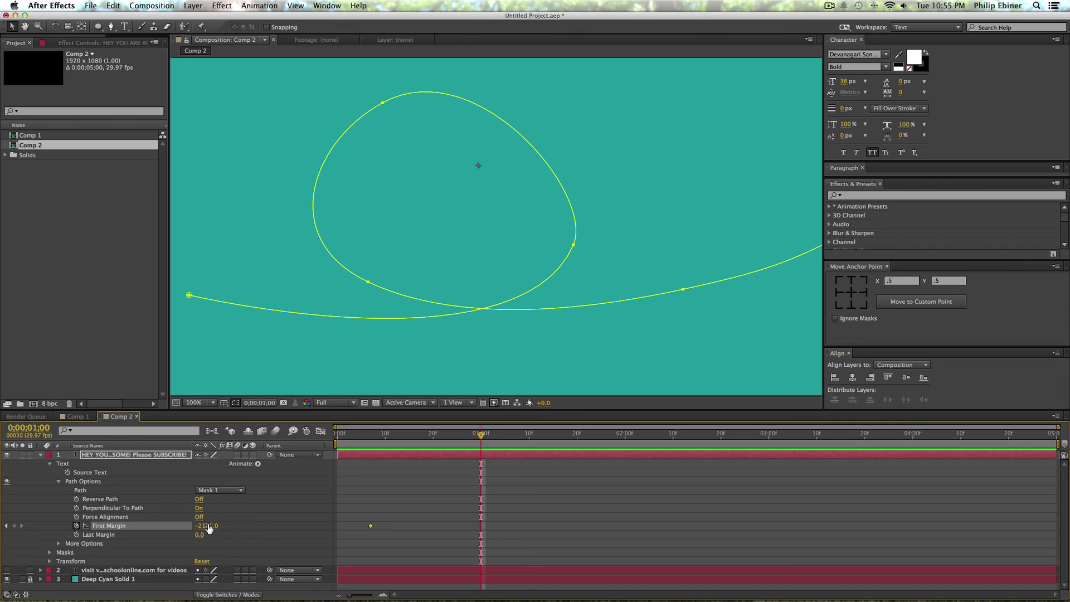
# Keyframe First Margin at 550, paste the keyframes later, and set the last one to 1514.
pyautogui.moveTo(207, 525); pyautogui.dragTo(360, 520)
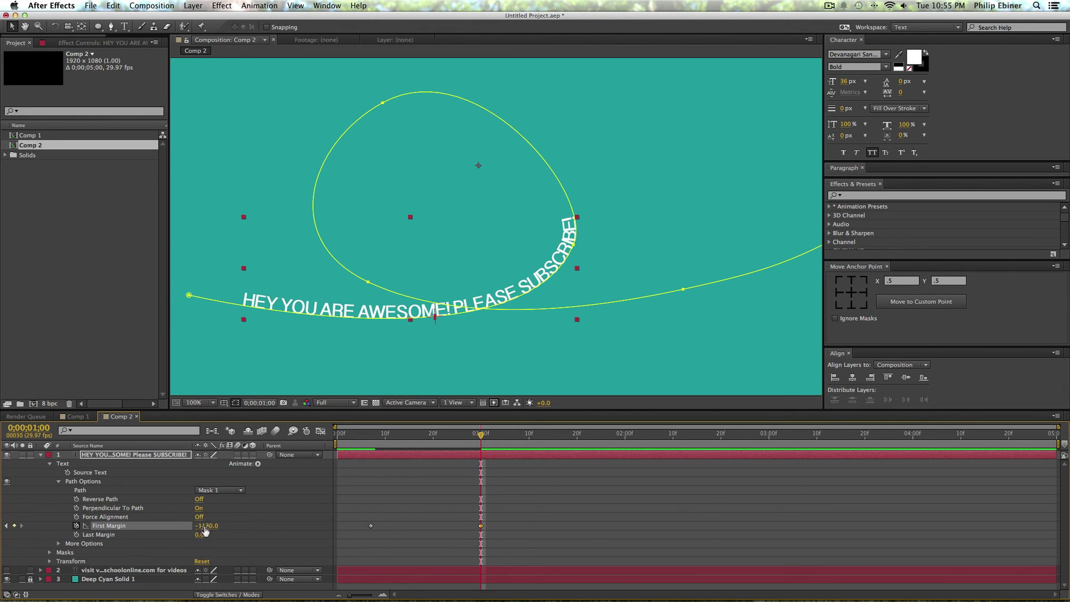
pyautogui.moveTo(206, 531); pyautogui.dragTo(288, 526)
pyautogui.moveTo(505, 505); pyautogui.dragTo(471, 538)
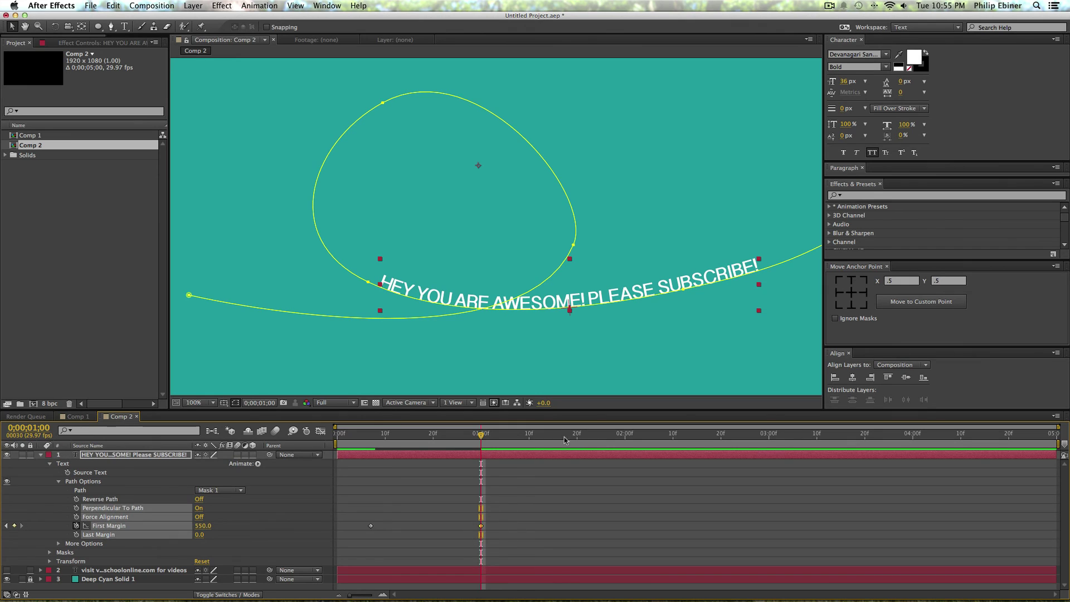
pyautogui.press('super+v')
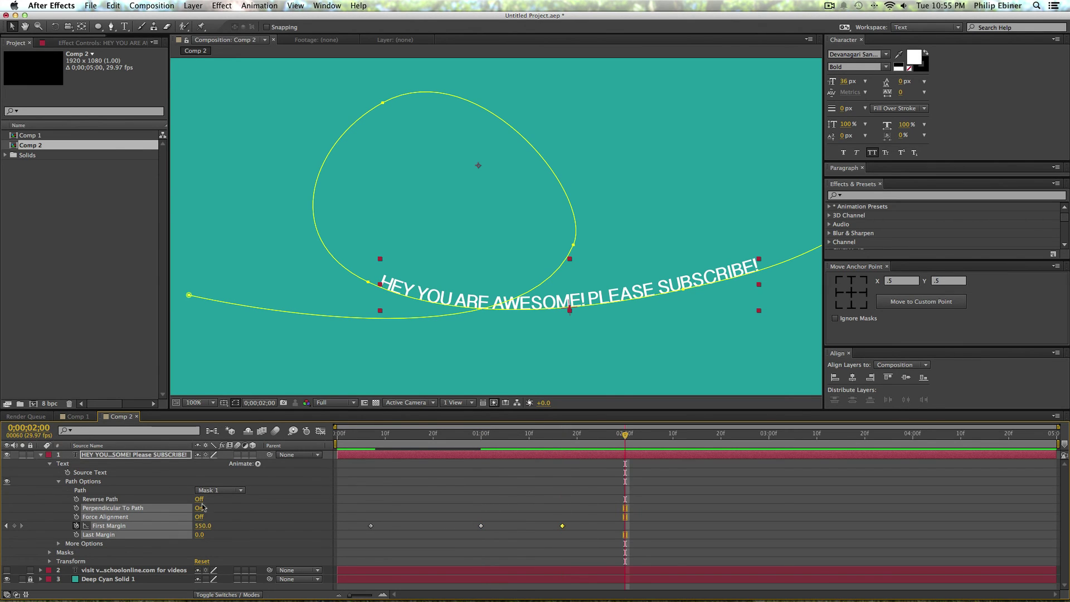
pyautogui.moveTo(207, 528); pyautogui.dragTo(309, 533)
# Apply Easy Ease (F9) to all four First Margin keyframes and end the work area at 02:10.
pyautogui.click(389, 447)
pyautogui.press('F9')
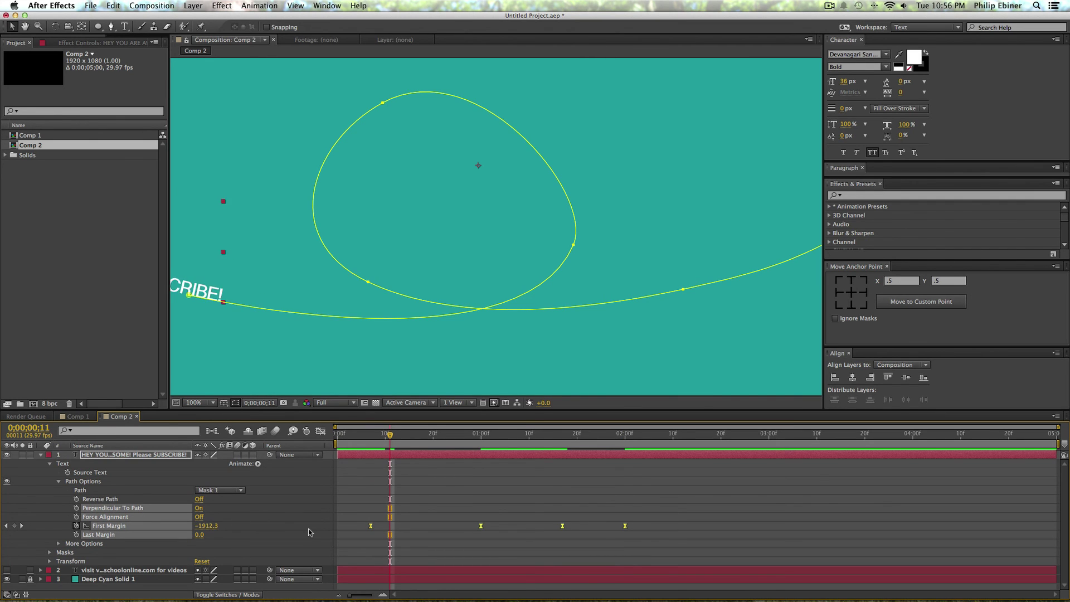
pyautogui.press('space')
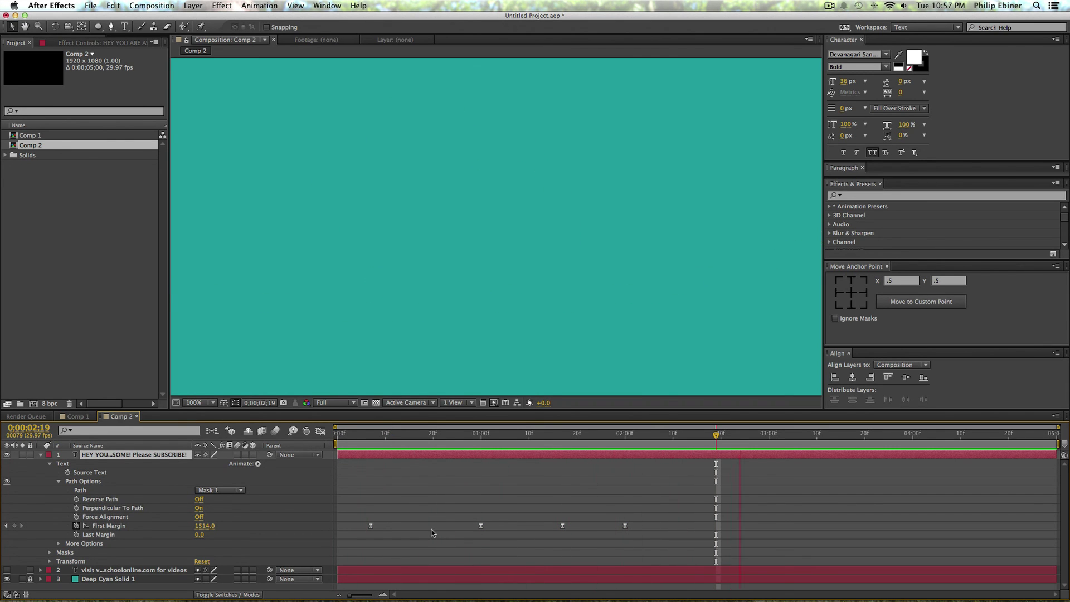
pyautogui.moveTo(1061, 445); pyautogui.dragTo(674, 445)
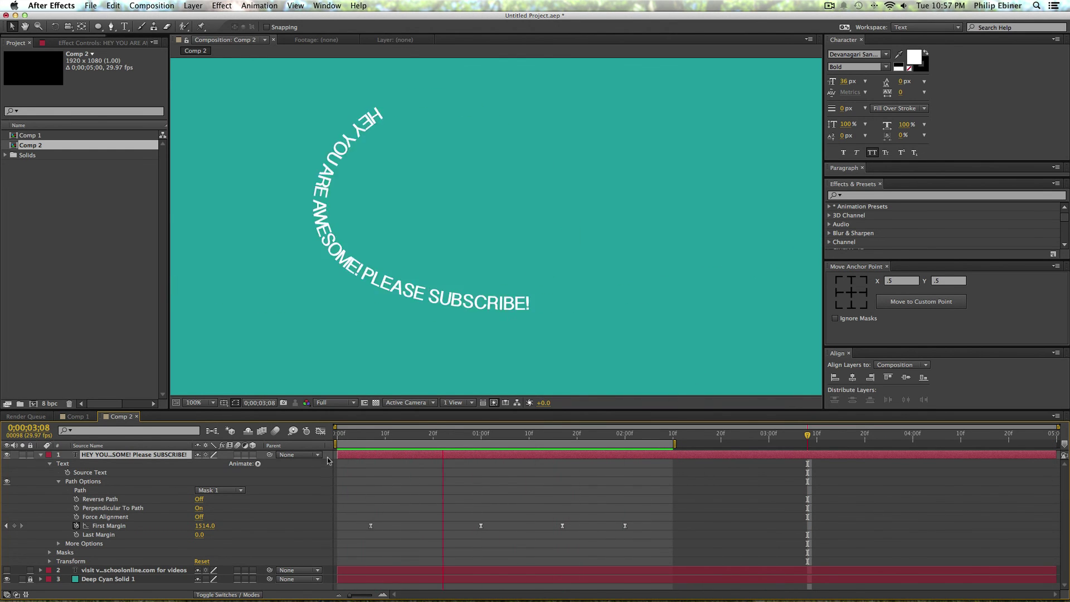
pyautogui.moveTo(672, 518); pyautogui.dragTo(357, 540)
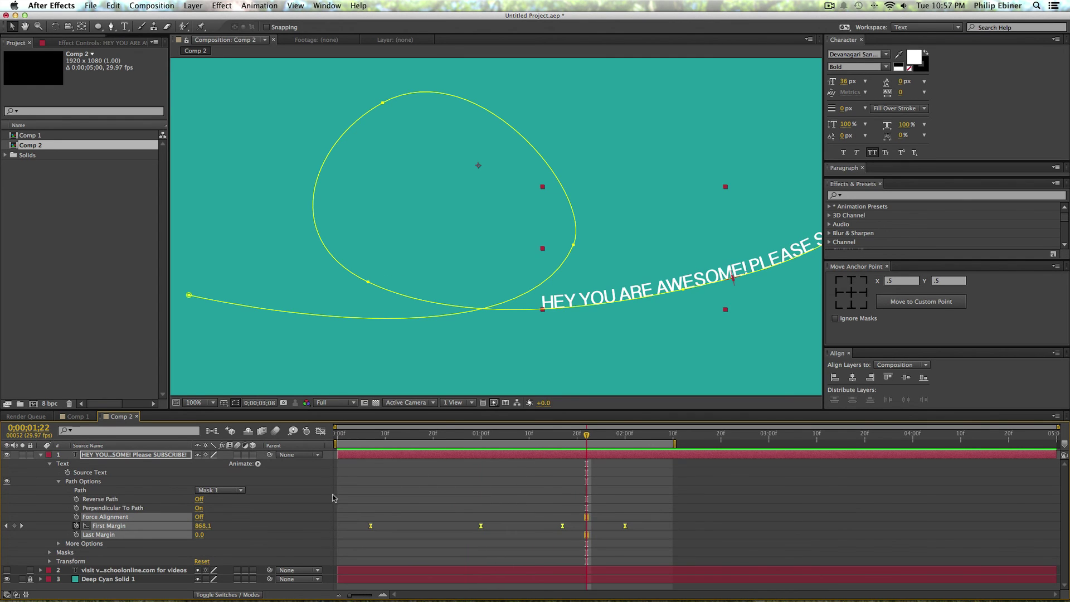
pyautogui.click(320, 431)
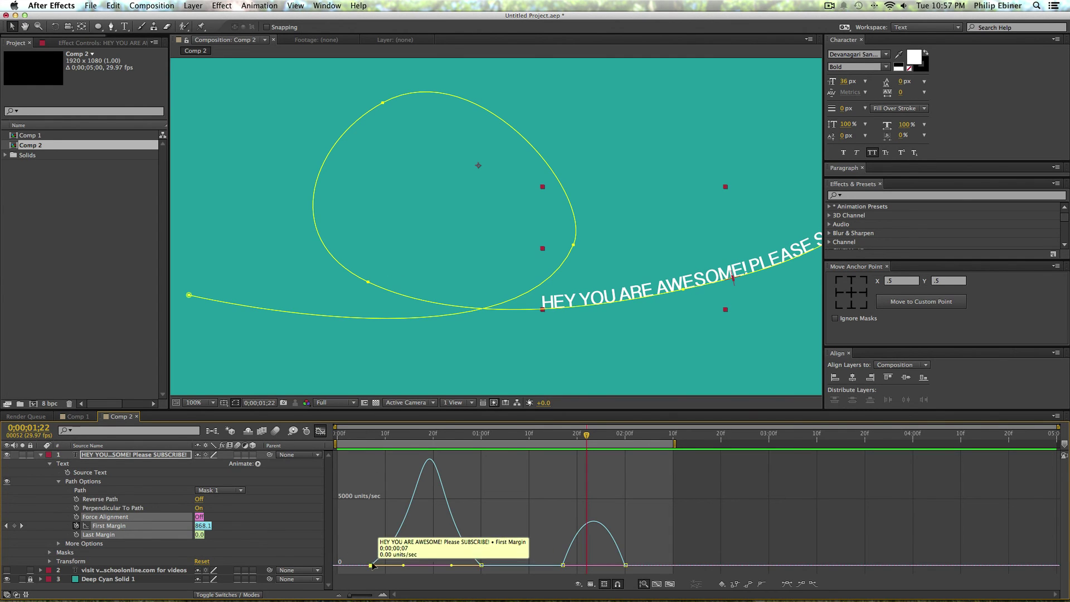
# Drag the First Margin influence handles to sharpen both speed peaks, the first near 15000 units/sec.
pyautogui.moveTo(403, 566); pyautogui.dragTo(447, 566)
pyautogui.click(563, 565)
pyautogui.moveTo(574, 565); pyautogui.dragTo(598, 566)
pyautogui.click(481, 566)
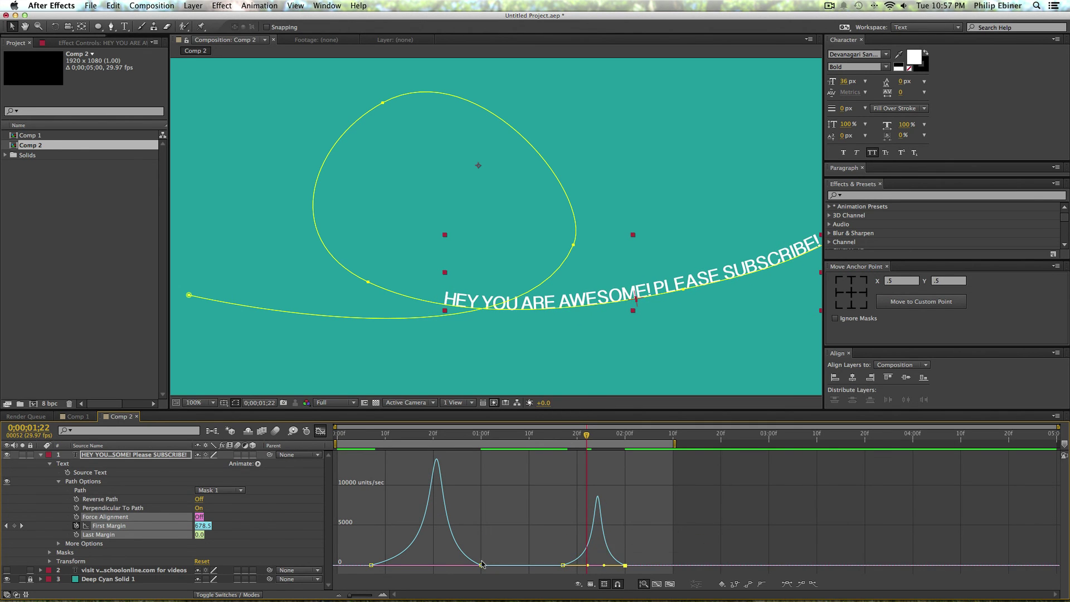
pyautogui.moveTo(447, 566); pyautogui.dragTo(441, 566)
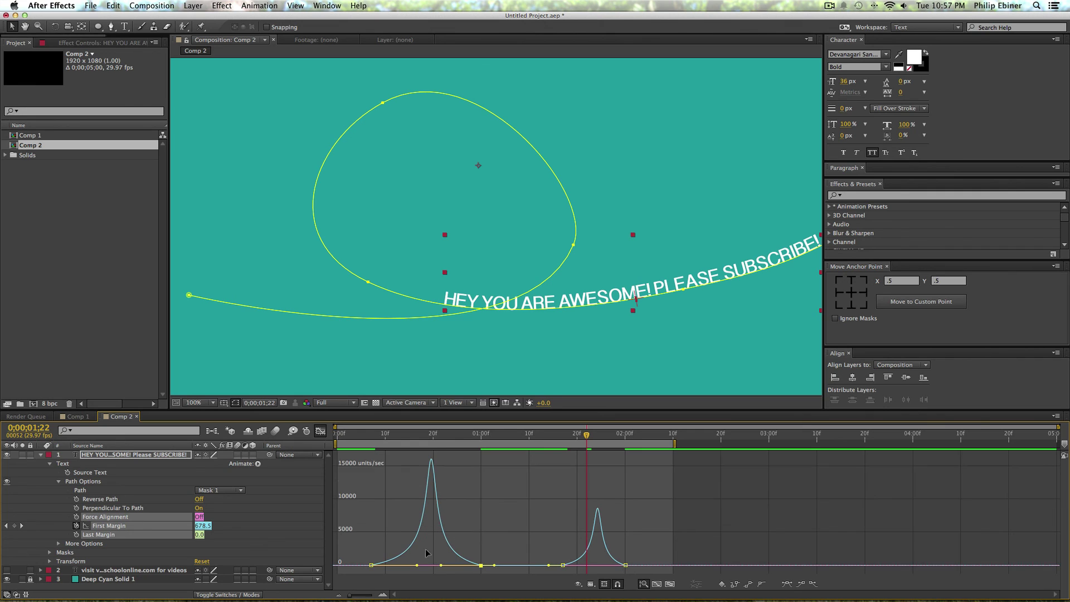
pyautogui.click(320, 432)
pyautogui.press('space')
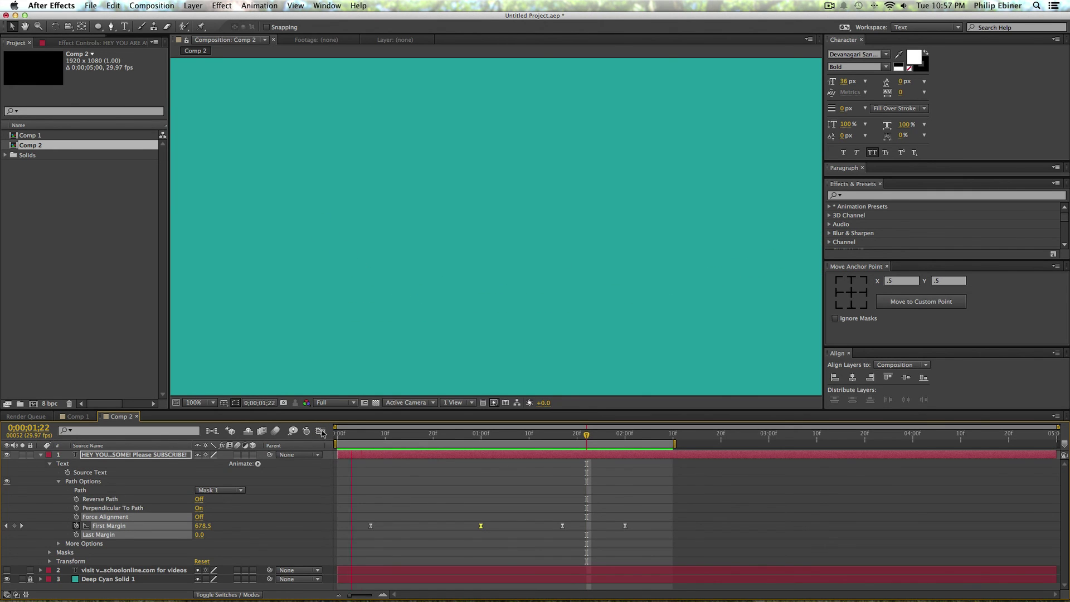